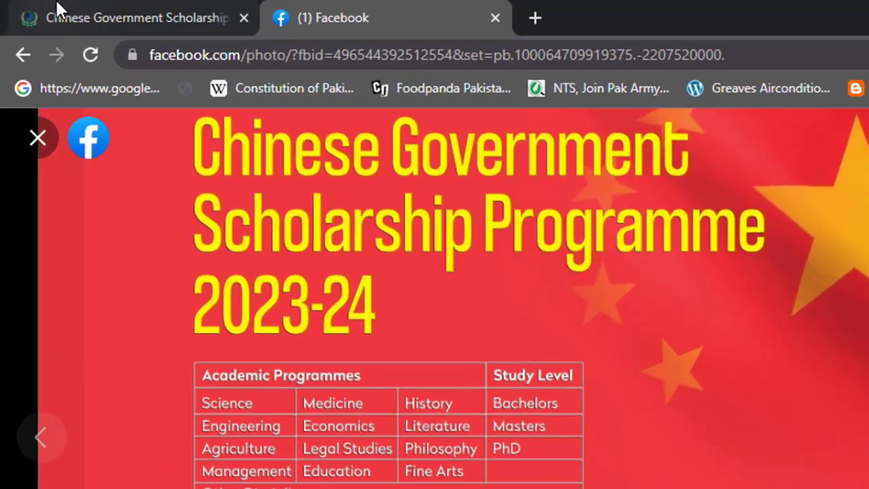
# Step: Switch to the HEC Chinese Government Scholarship page and read the introduction, including the deadline and the China Scholarship Council portal address
pyautogui.click(34, 7)
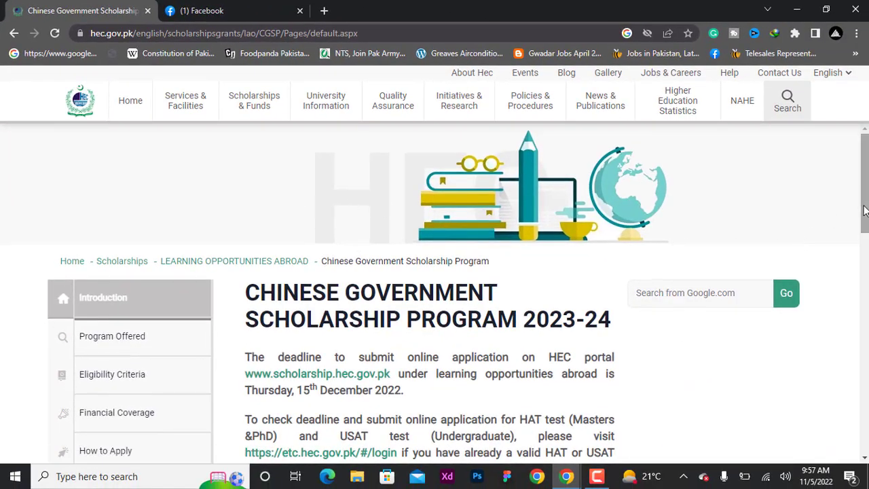
pyautogui.scroll(-2, 864, 210)
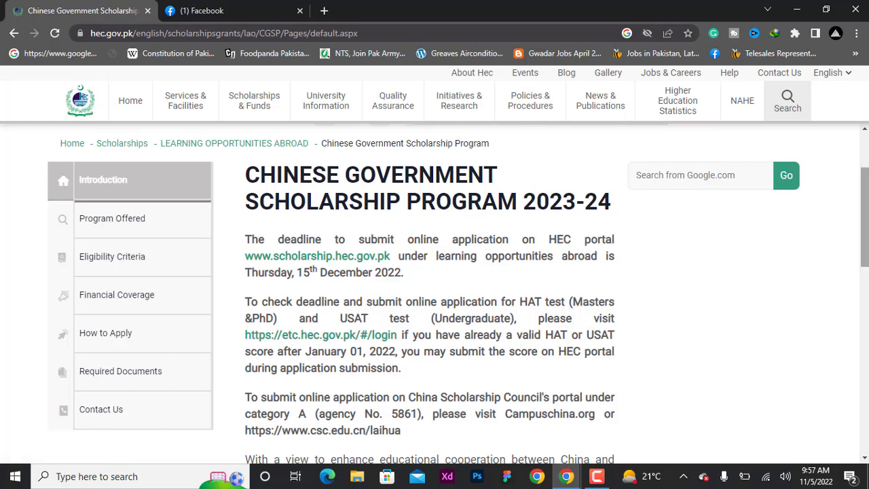
pyautogui.scroll(-2, 864, 217)
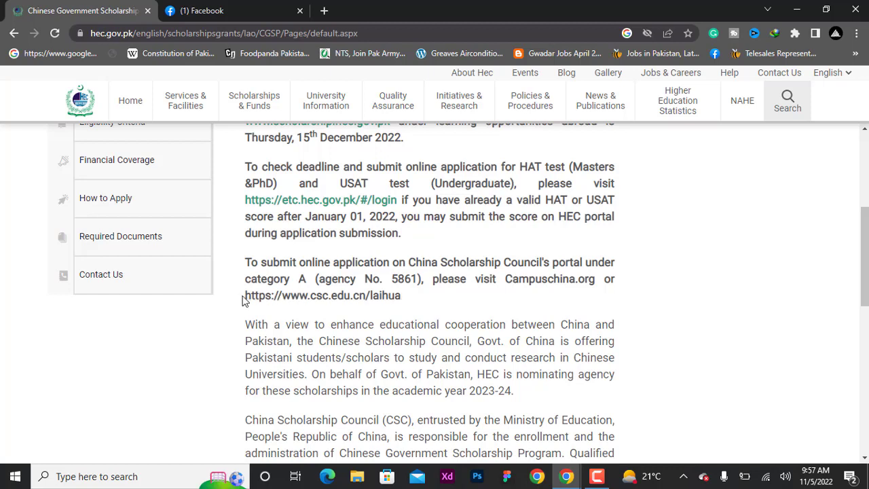
pyautogui.moveTo(244, 300); pyautogui.dragTo(410, 300)
pyautogui.click(434, 291)
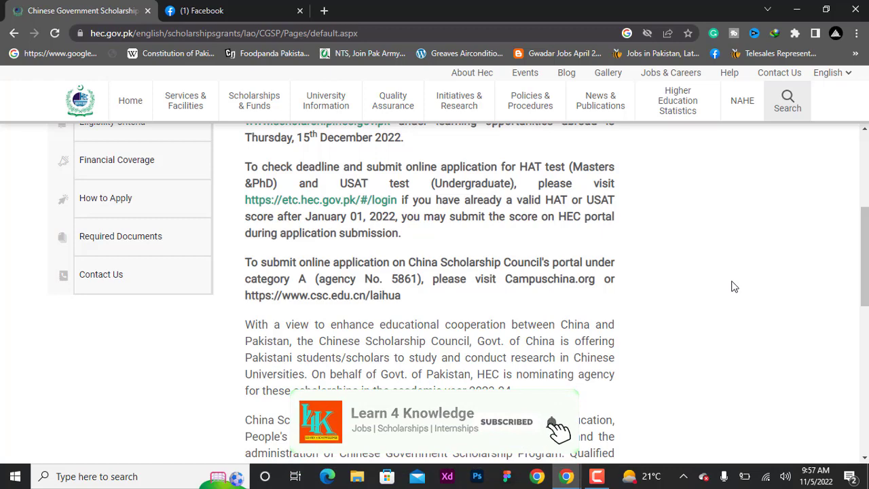
# Step: Open the Program Offered page and review the study durations for undergraduate, masters and doctoral students
pyautogui.scroll(4, 435, 285)
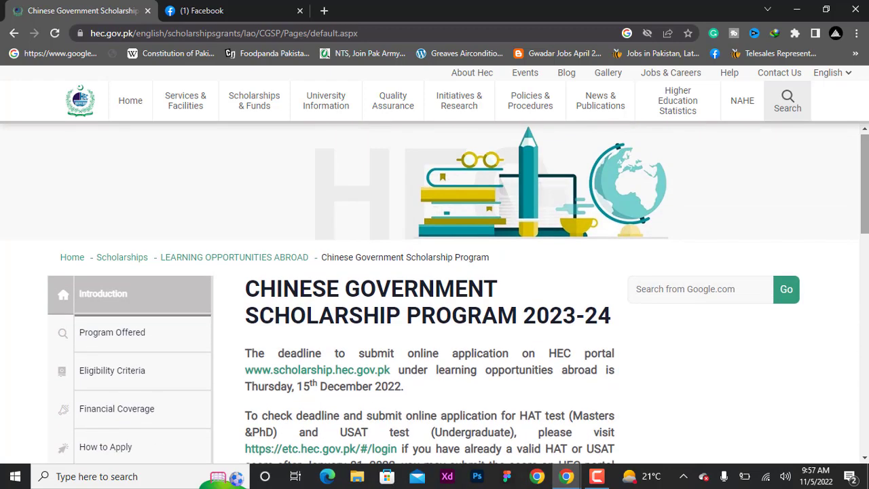
pyautogui.click(161, 348)
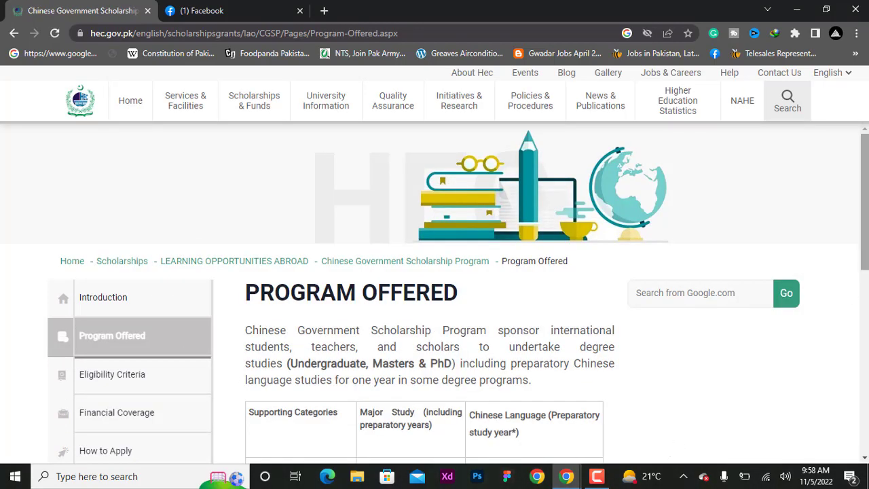
pyautogui.scroll(-3, 672, 452)
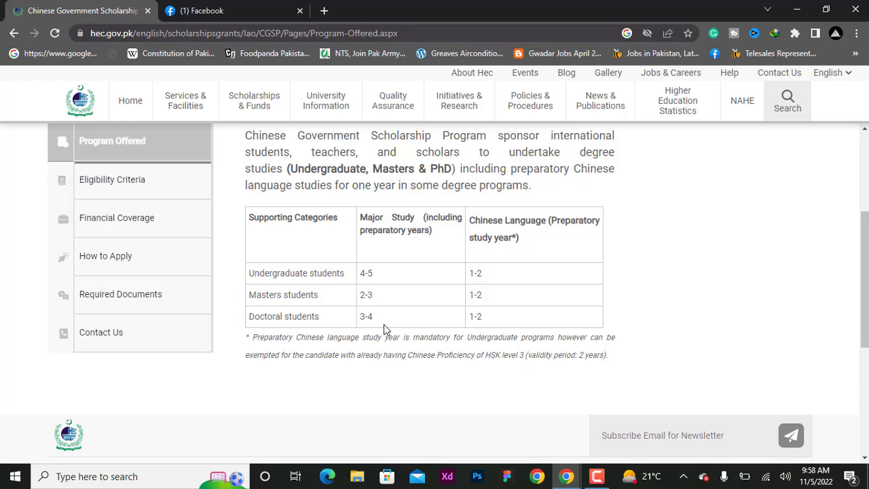
# Step: Open the Eligibility Criteria page and read through all the applicant requirements, including the HAT or USAT test condition
pyautogui.click(157, 189)
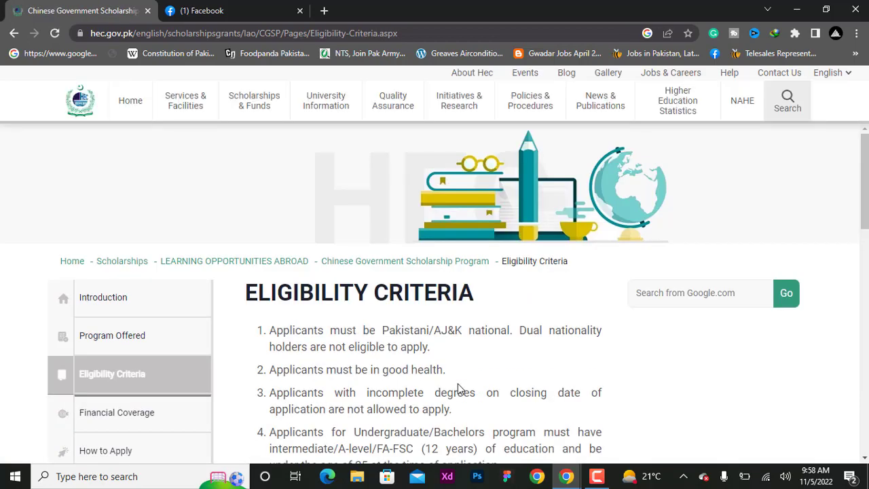
pyautogui.scroll(-2, 865, 204)
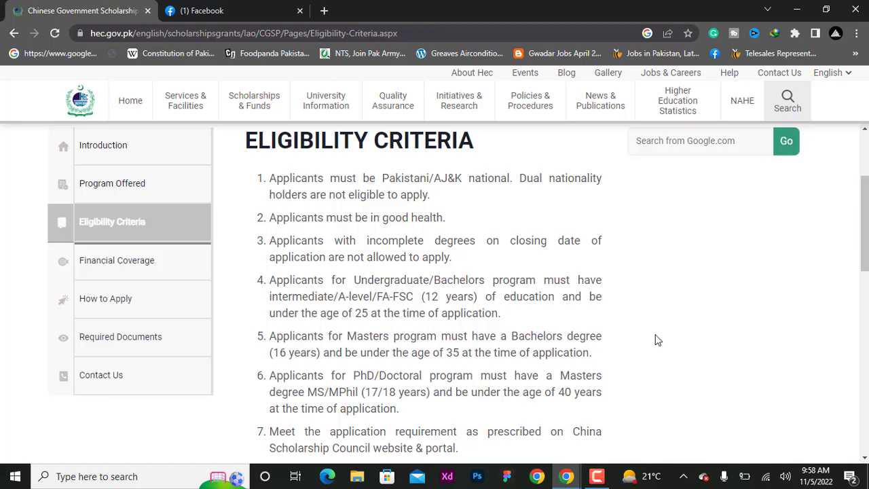
pyautogui.scroll(-2, 865, 224)
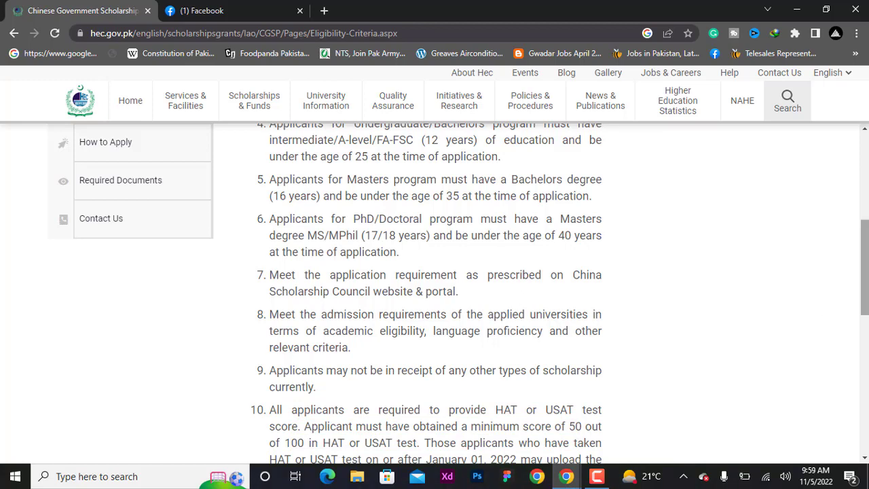
pyautogui.scroll(-2, 434, 292)
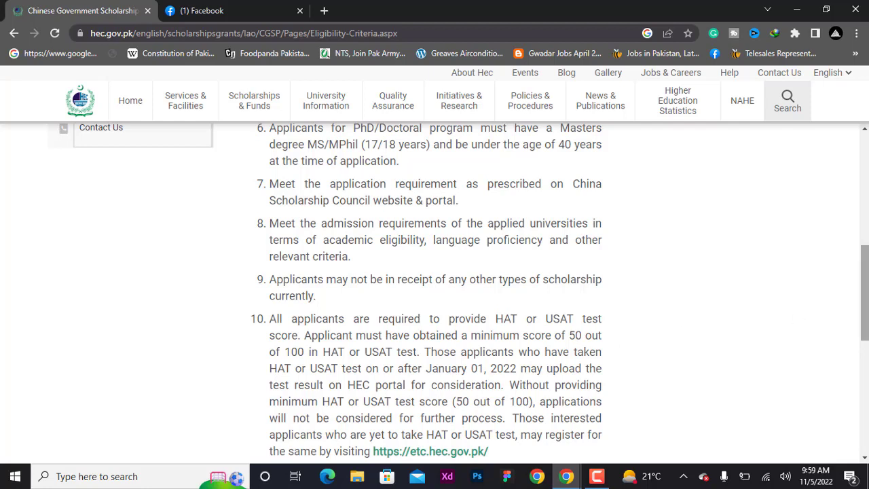
pyautogui.scroll(-2, 849, 316)
pyautogui.scroll(1, 864, 326)
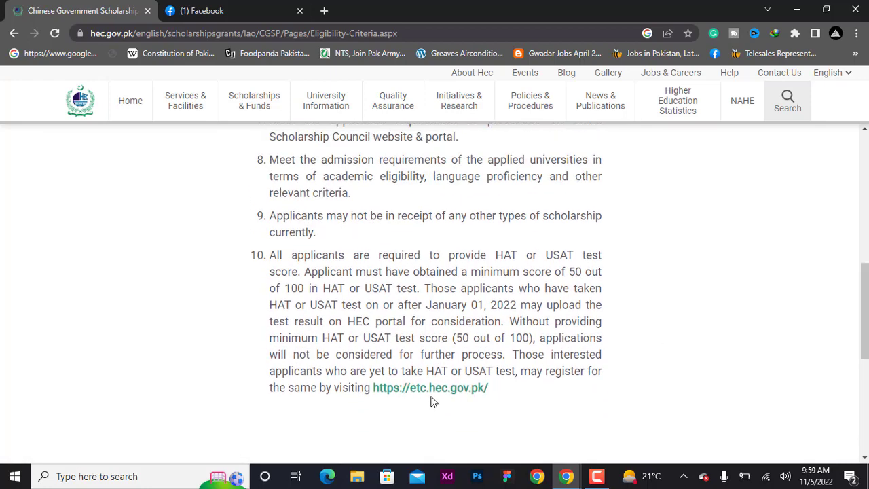
# Step: Open the Financial Coverage page and review the tuition, accommodation, stipend and travel expenditure details
pyautogui.scroll(4, 475, 398)
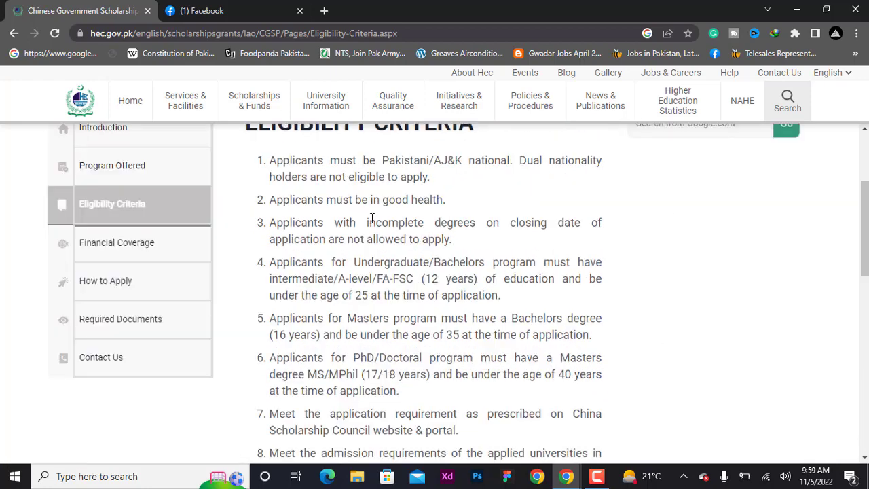
pyautogui.click(129, 257)
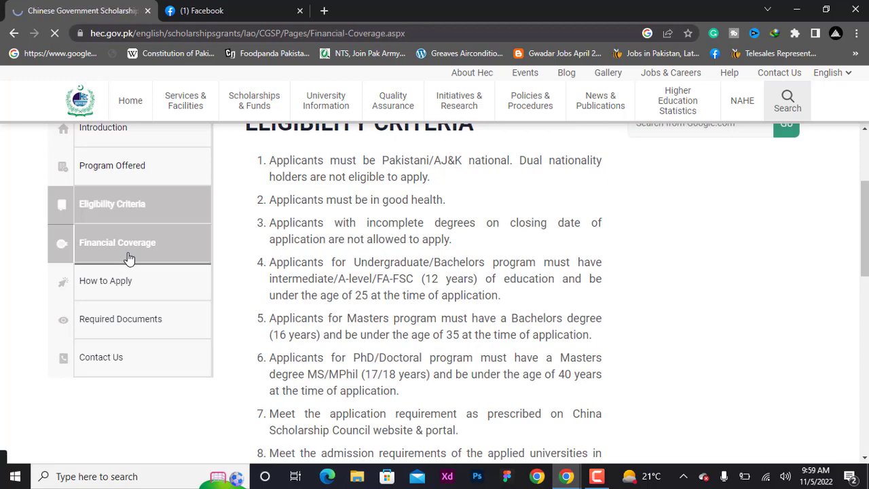
pyautogui.scroll(-2, 434, 292)
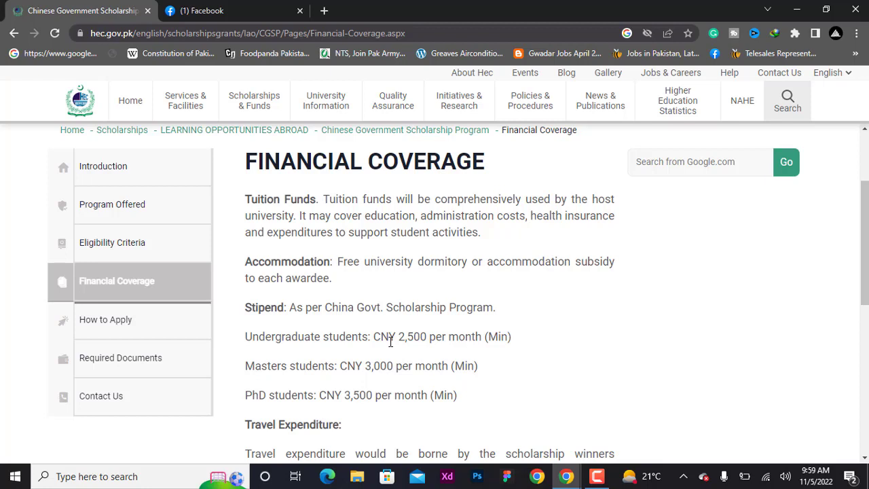
pyautogui.scroll(-2, 550, 358)
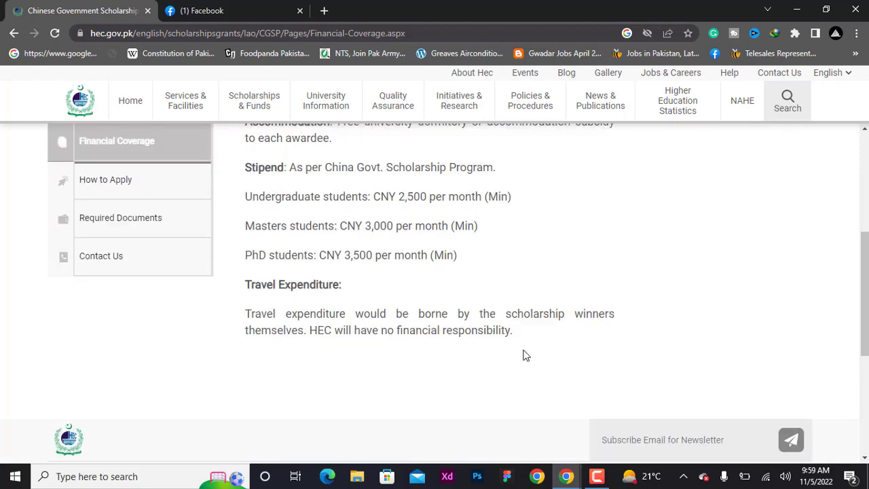
# Step: Open the How to Apply page and read the instructions for applying on the HEC and CSC portals
pyautogui.click(163, 197)
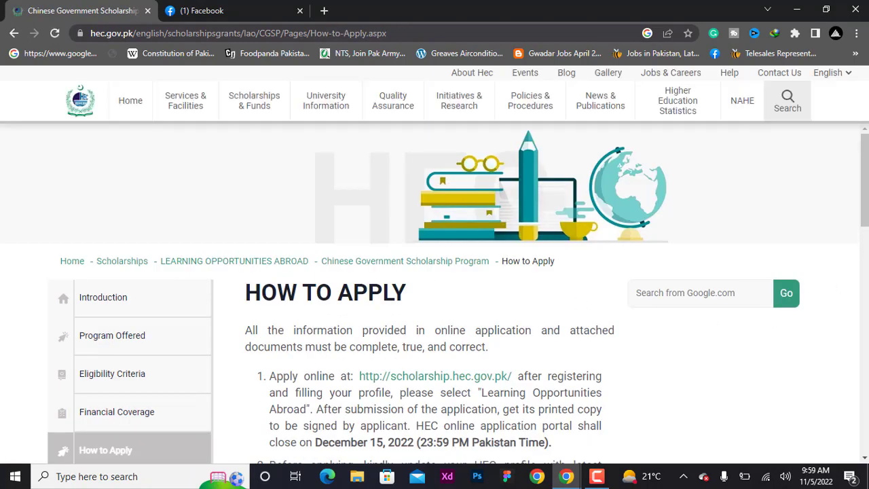
pyautogui.scroll(-2, 482, 264)
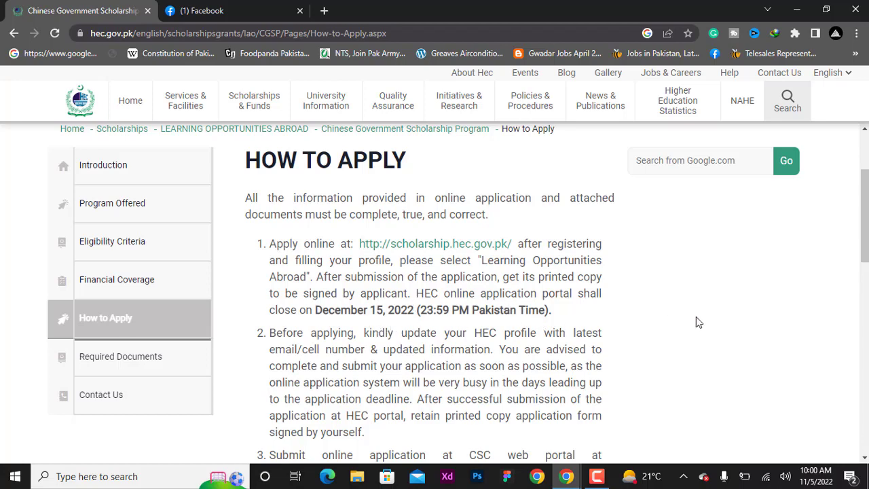
pyautogui.moveTo(865, 216); pyautogui.dragTo(865, 248)
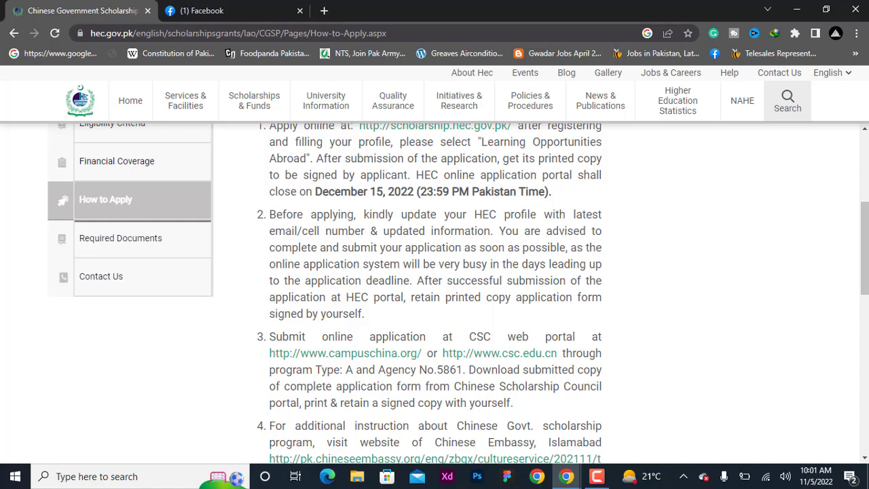
pyautogui.scroll(-1, 865, 251)
pyautogui.scroll(-2, 865, 272)
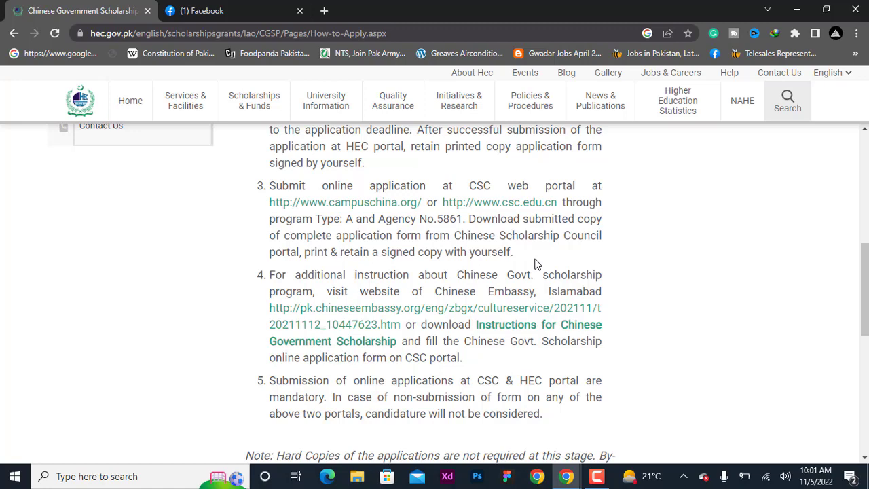
# Step: Open the Required Documents page and read through the list of documents that shortlisted candidates must submit
pyautogui.scroll(4, 534, 263)
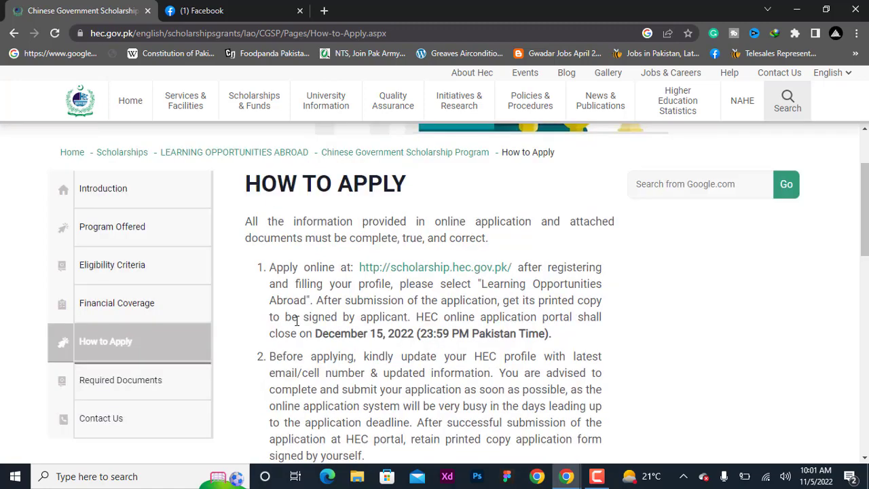
pyautogui.click(144, 397)
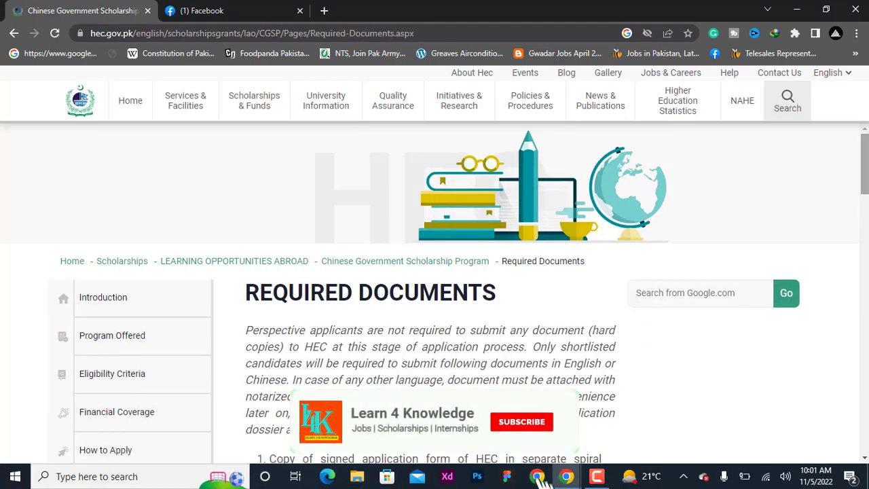
pyautogui.scroll(-3, 500, 270)
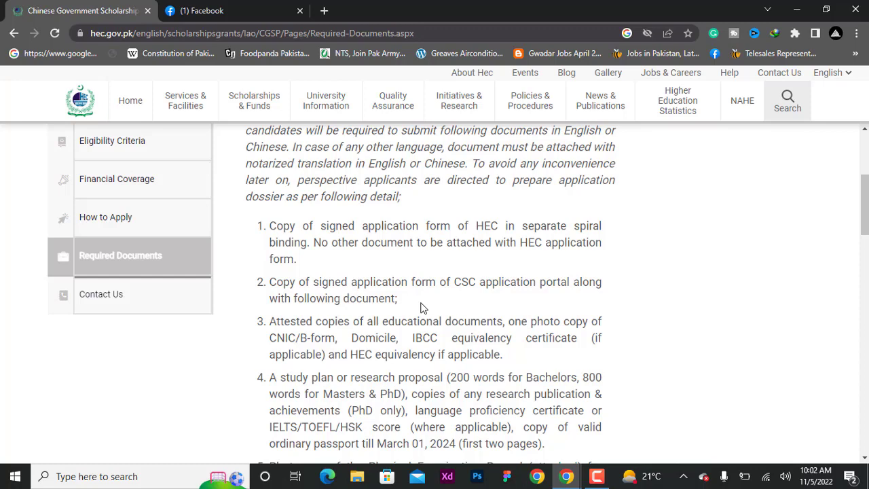
pyautogui.moveTo(864, 204); pyautogui.dragTo(865, 228)
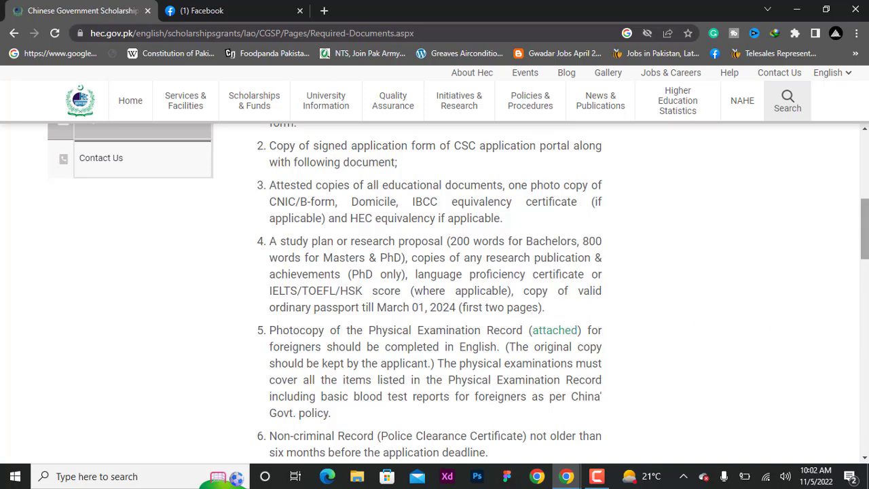
pyautogui.scroll(-2, 532, 209)
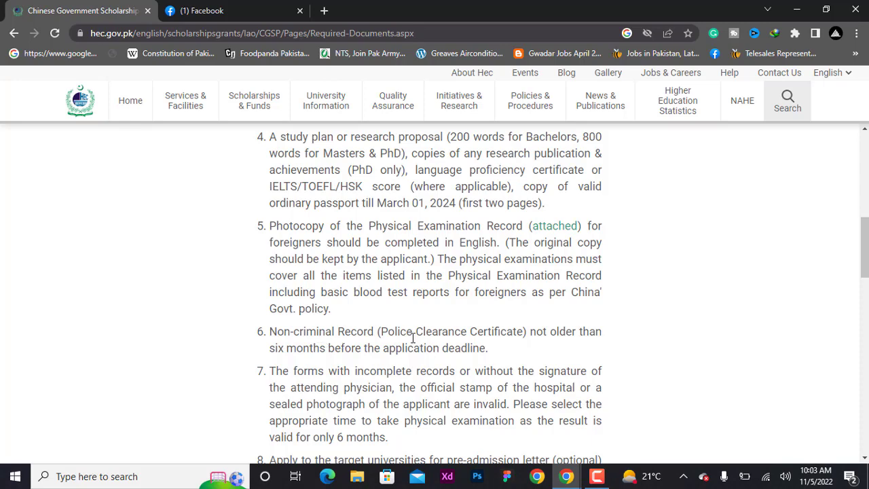
pyautogui.moveTo(863, 275); pyautogui.dragTo(863, 305)
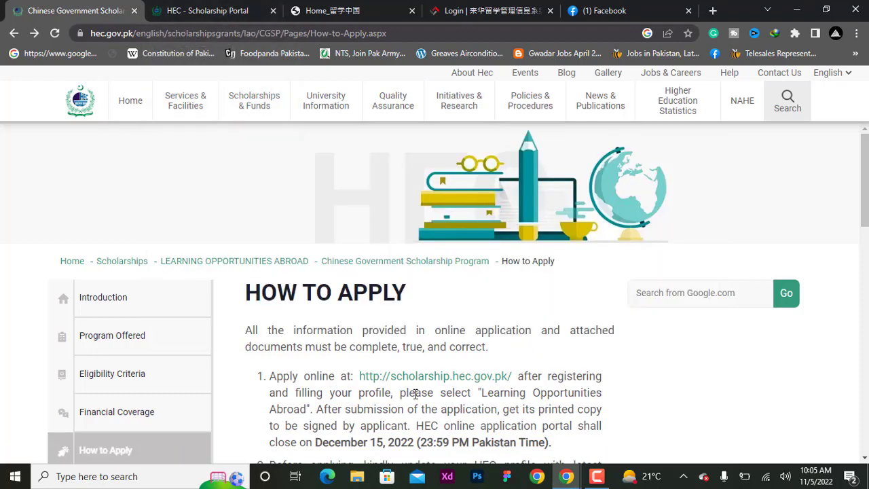
# Step: Switch to the HEC Scholarship Portal and open the applicant's profile to review its personal information and other sections
pyautogui.click(162, 9)
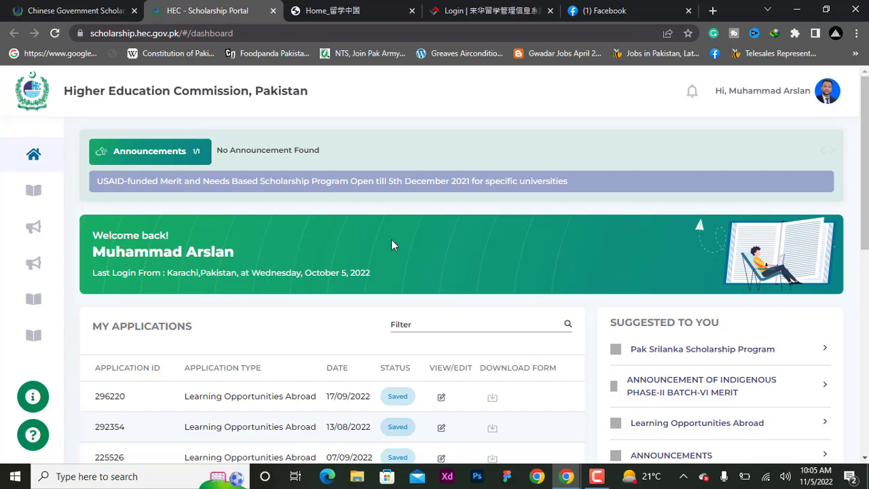
pyautogui.click(825, 98)
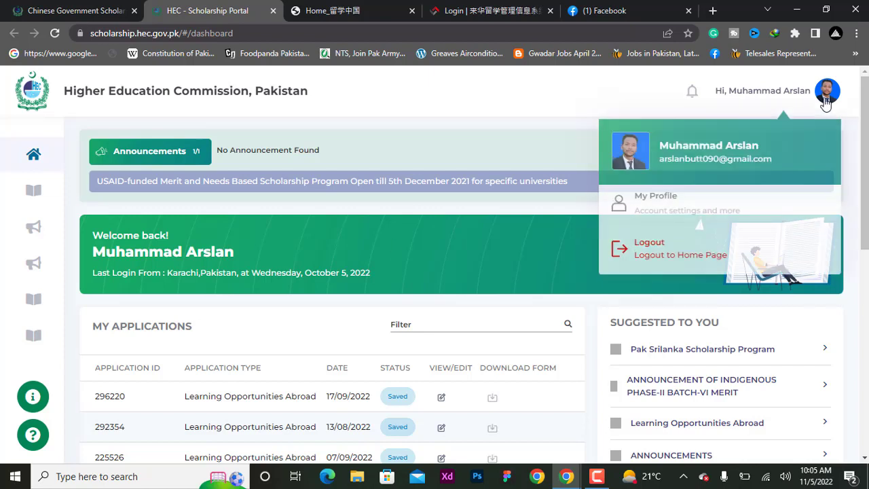
pyautogui.click(651, 205)
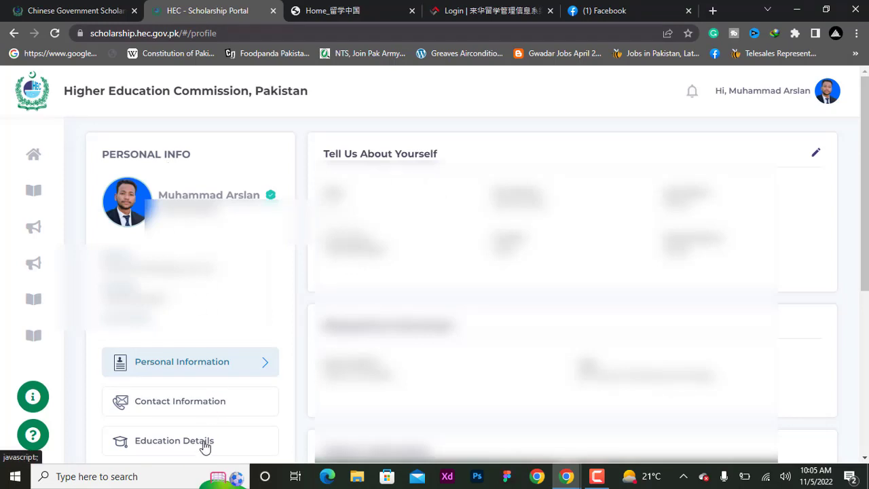
pyautogui.scroll(-3, 205, 447)
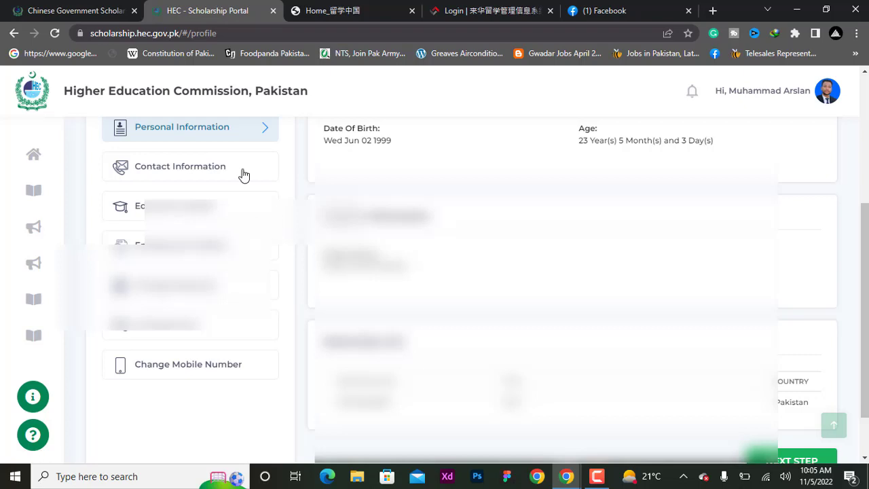
# Step: Open the Learning Opportunities Abroad application form and review the personal and contact information in its Profile section
pyautogui.moveTo(33, 217)
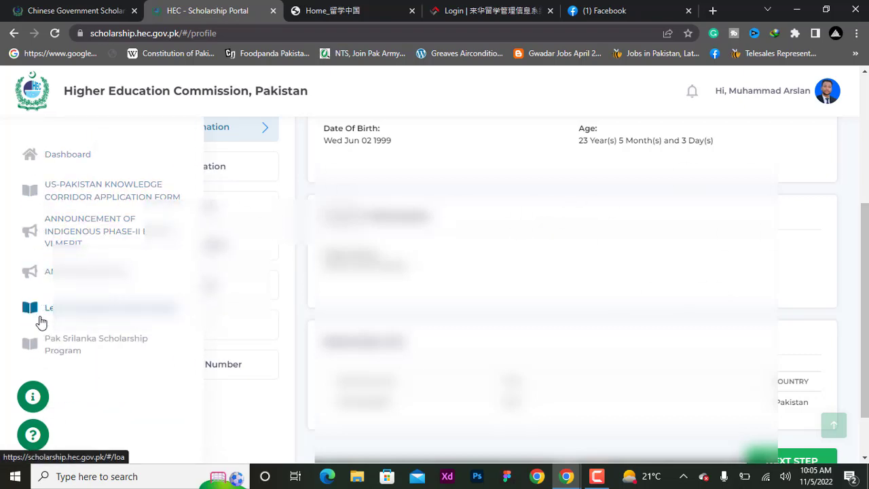
pyautogui.moveTo(39, 167)
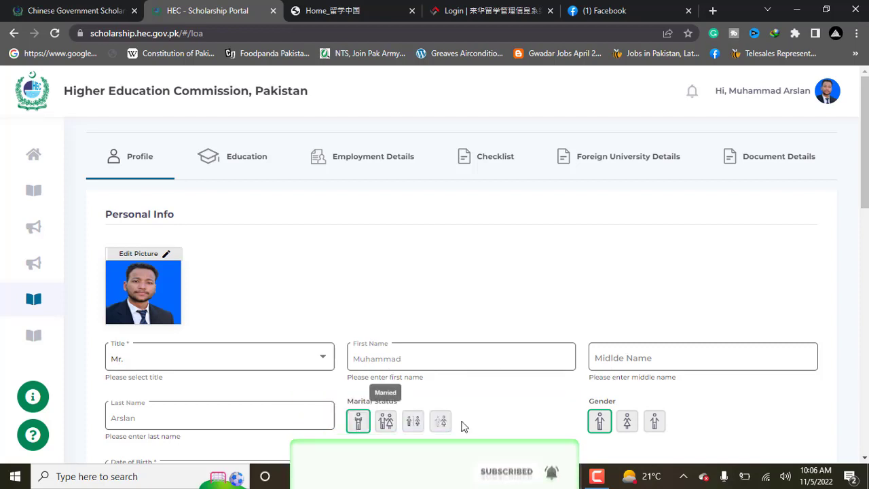
pyautogui.scroll(-2, 611, 408)
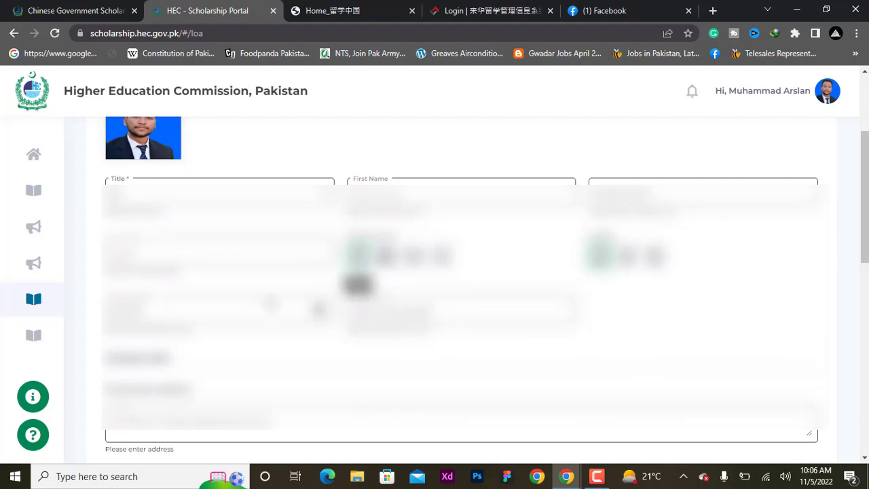
pyautogui.click(178, 429)
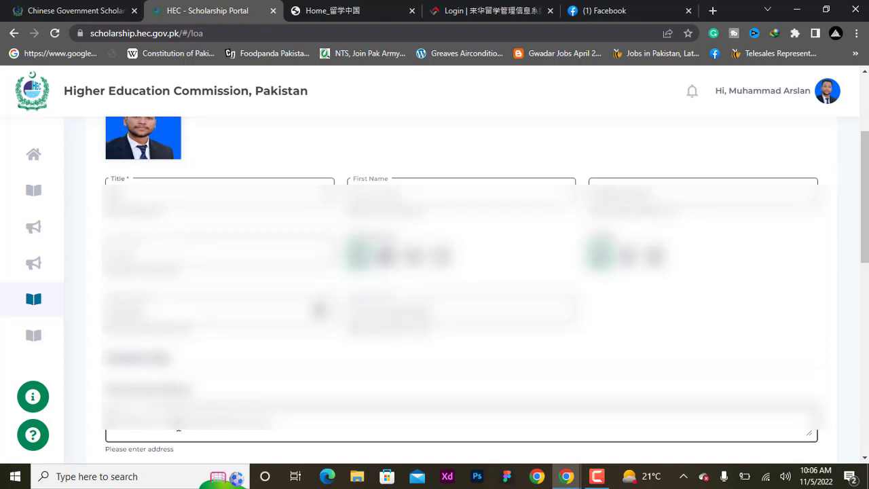
pyautogui.scroll(-4, 178, 429)
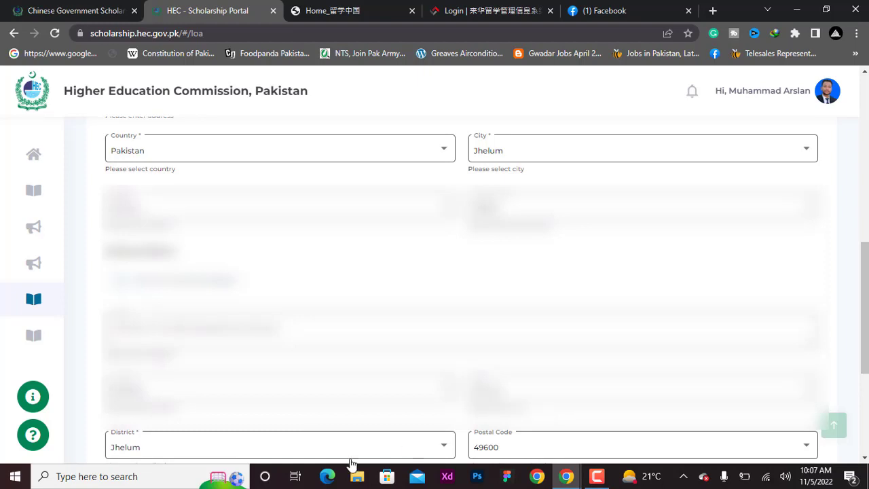
# Step: Finish reviewing the Profile section, proceed to Education, and look through the listed education records
pyautogui.scroll(-4, 427, 375)
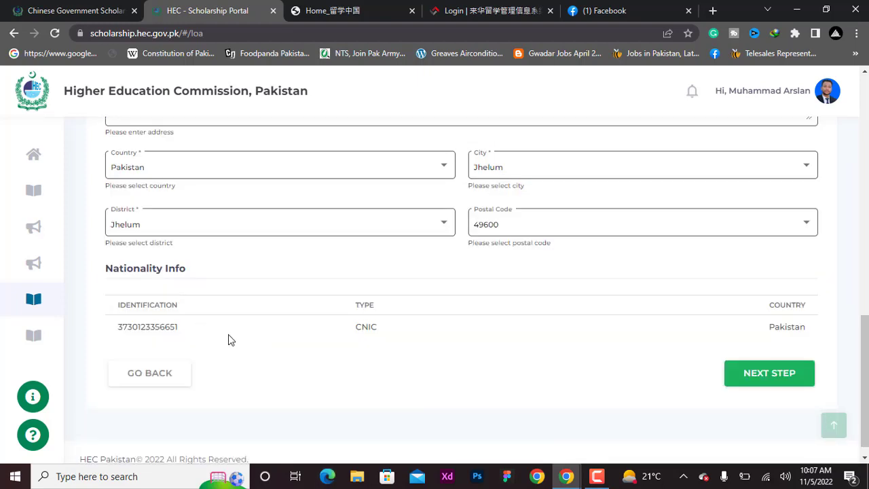
pyautogui.click(786, 386)
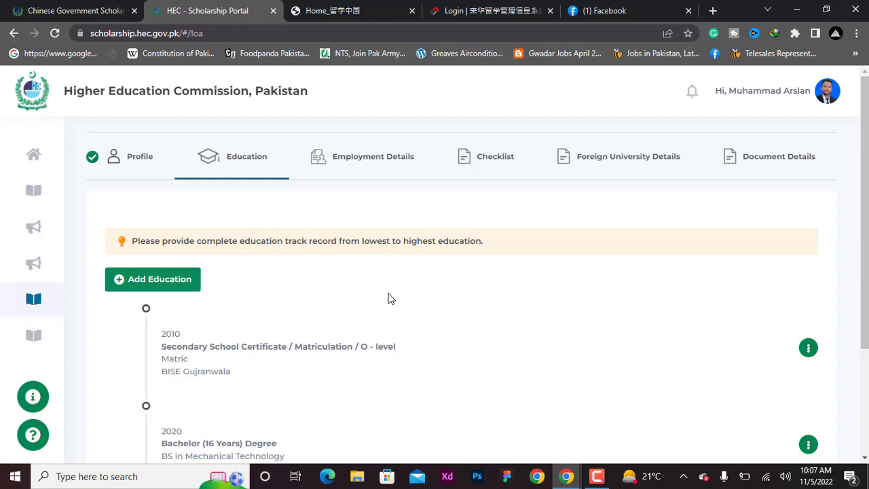
pyautogui.scroll(-3, 389, 299)
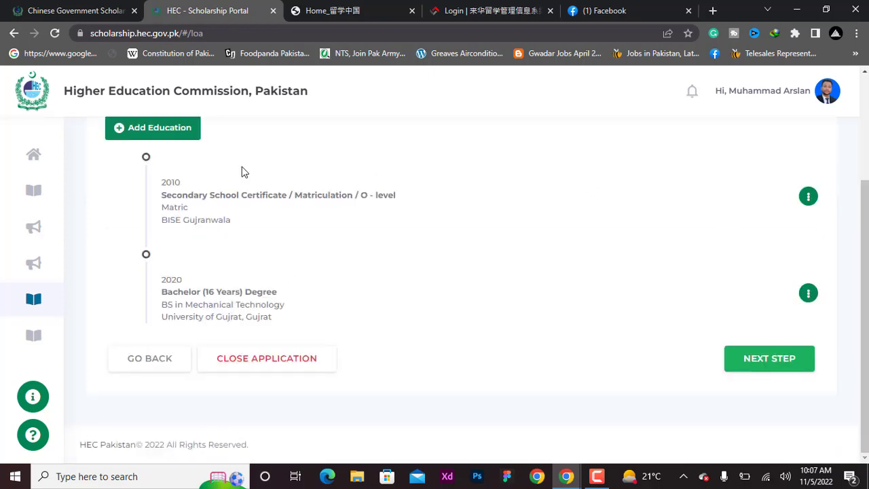
# Step: Open a new education entry and examine its Qualification Details and Degree / Certificate Awarding Institute Details fields
pyautogui.click(160, 136)
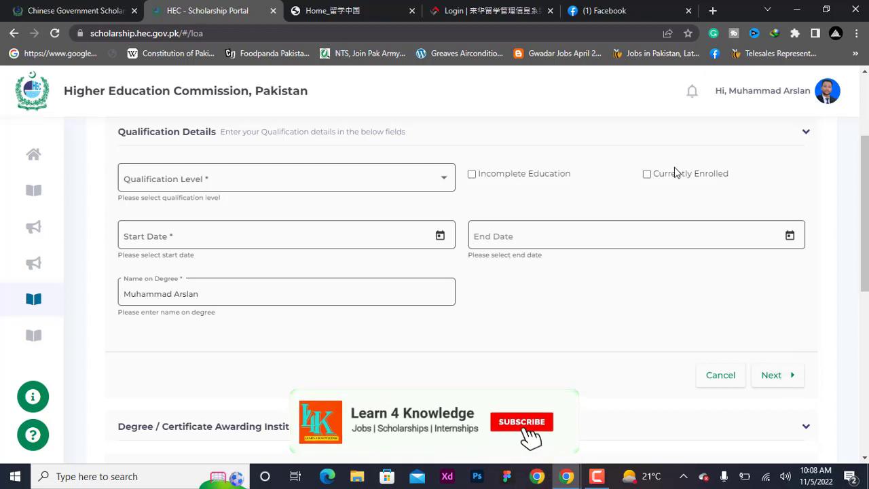
pyautogui.scroll(-3, 477, 270)
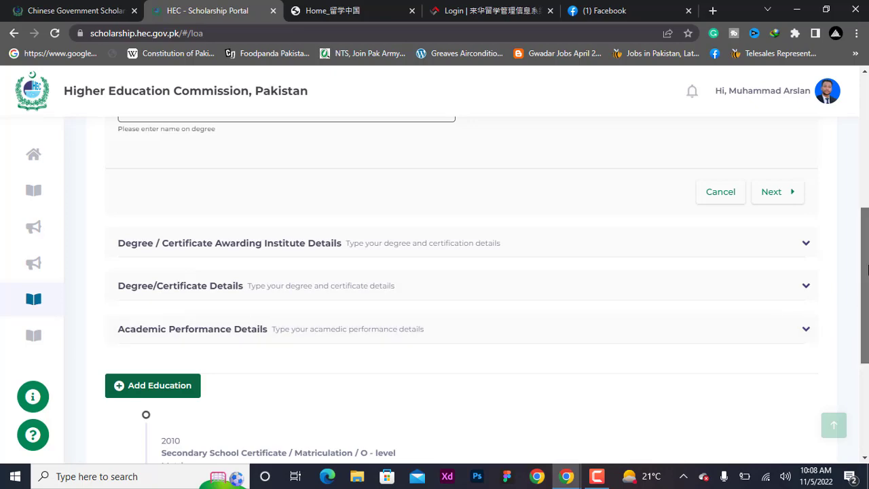
pyautogui.scroll(2, 699, 310)
pyautogui.scroll(-4, 700, 310)
pyautogui.scroll(2, 747, 249)
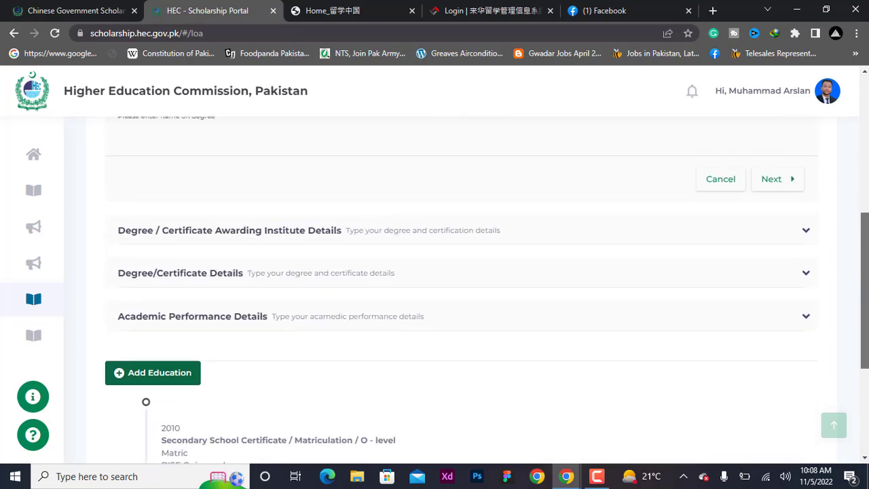
pyautogui.click(747, 249)
pyautogui.moveTo(866, 275); pyautogui.dragTo(866, 213)
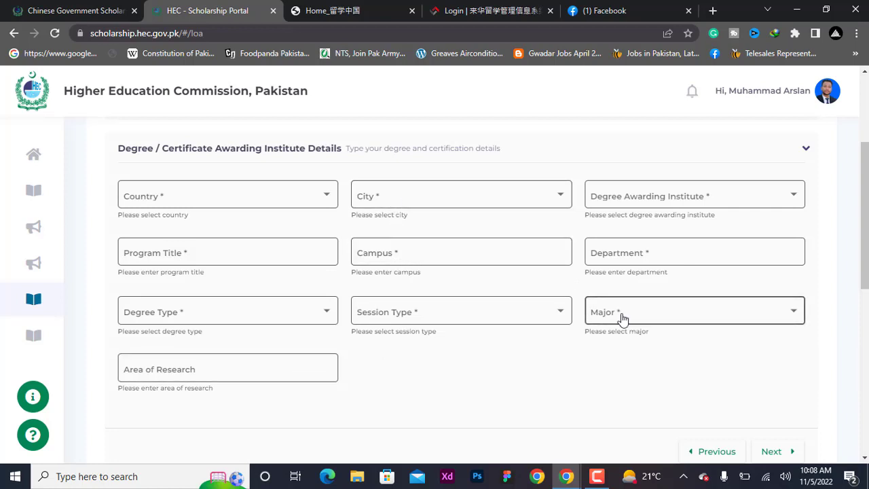
# Step: Review the Degree/Certificate Details, Education System options and Academic Performance Details, and cancel the new education entry
pyautogui.click(772, 452)
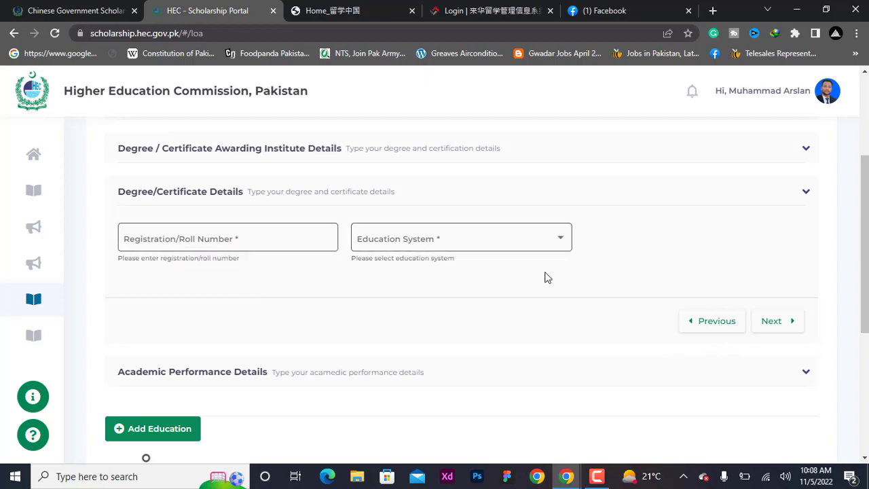
pyautogui.click(532, 248)
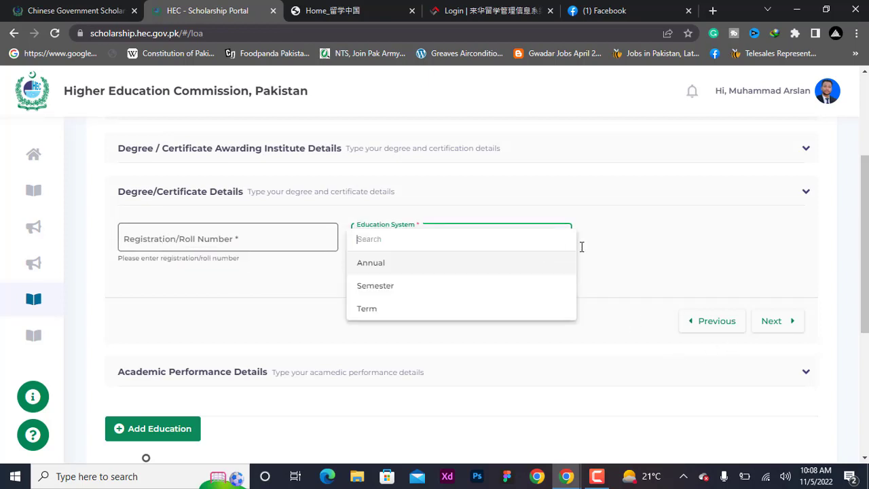
pyautogui.click(675, 235)
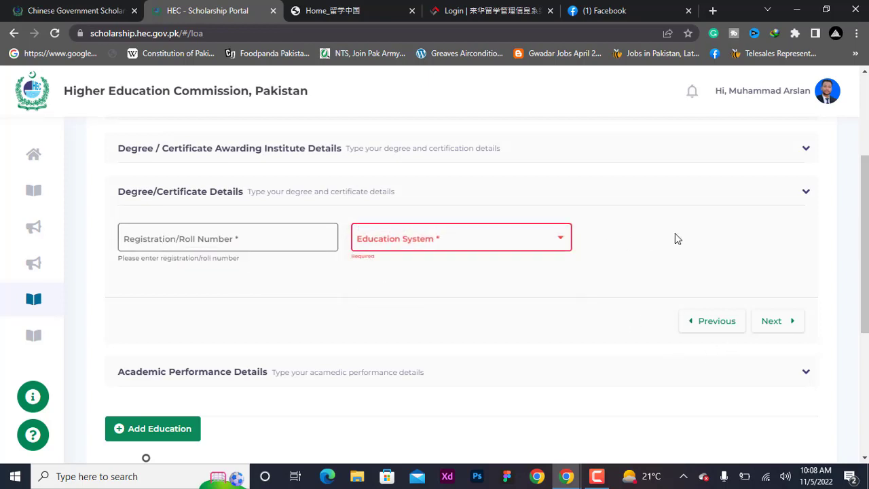
pyautogui.click(778, 330)
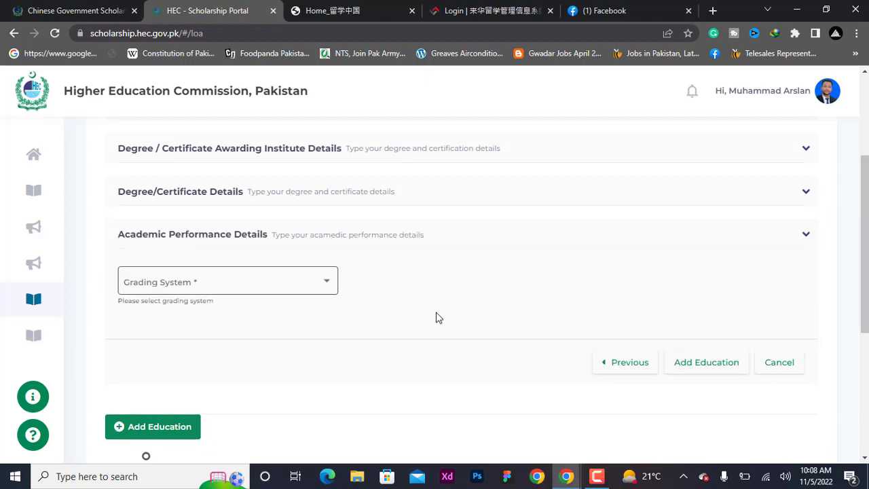
pyautogui.click(778, 364)
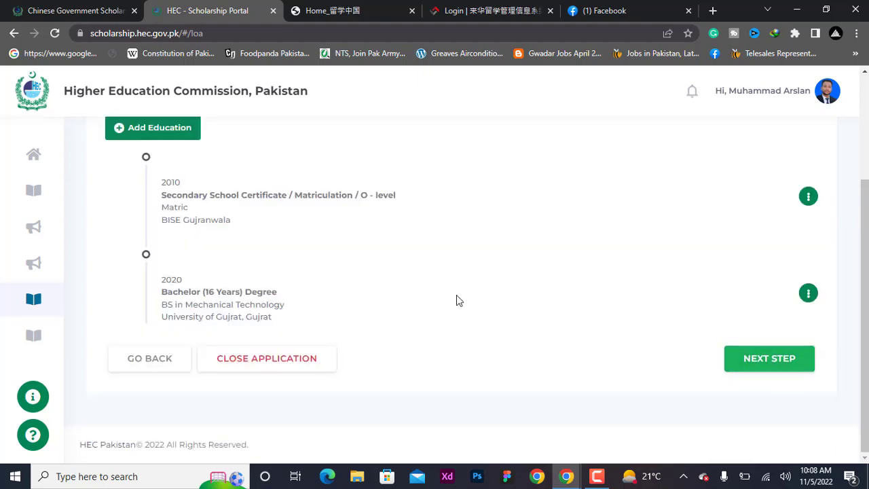
# Step: Proceed to Employment Details, examine the Employer Details fields of a new employment entry, and cancel the entry
pyautogui.click(764, 360)
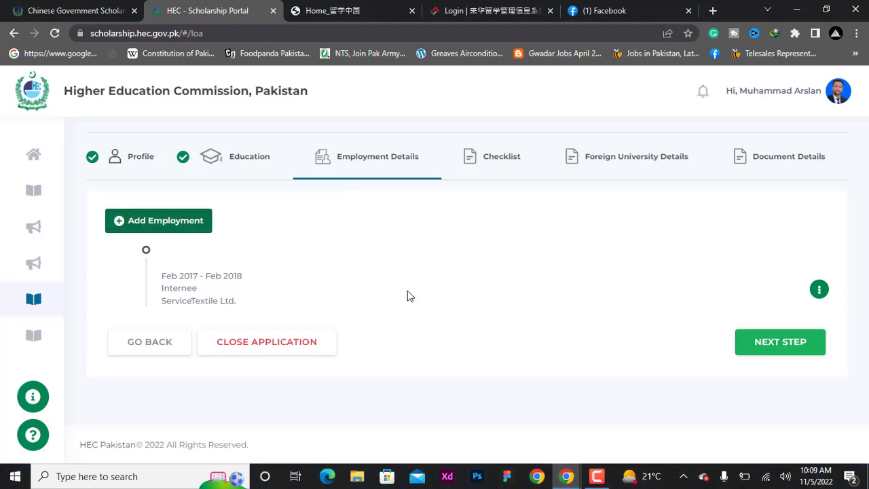
pyautogui.click(183, 231)
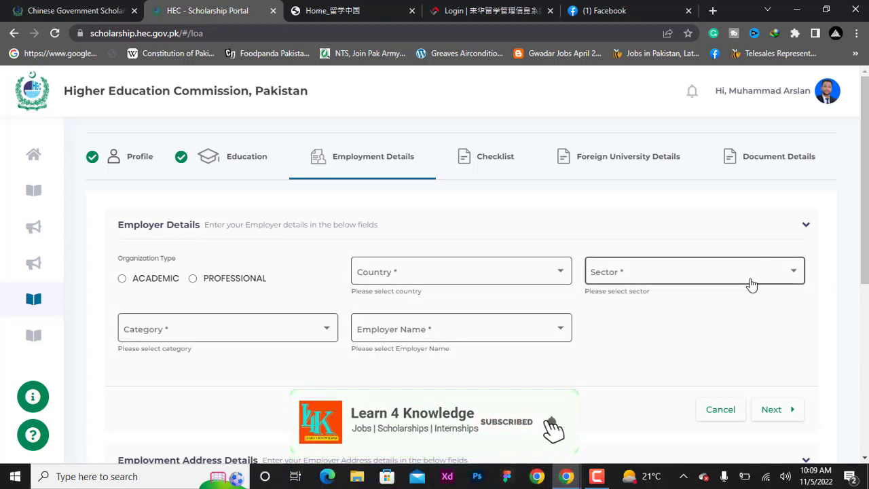
pyautogui.click(710, 417)
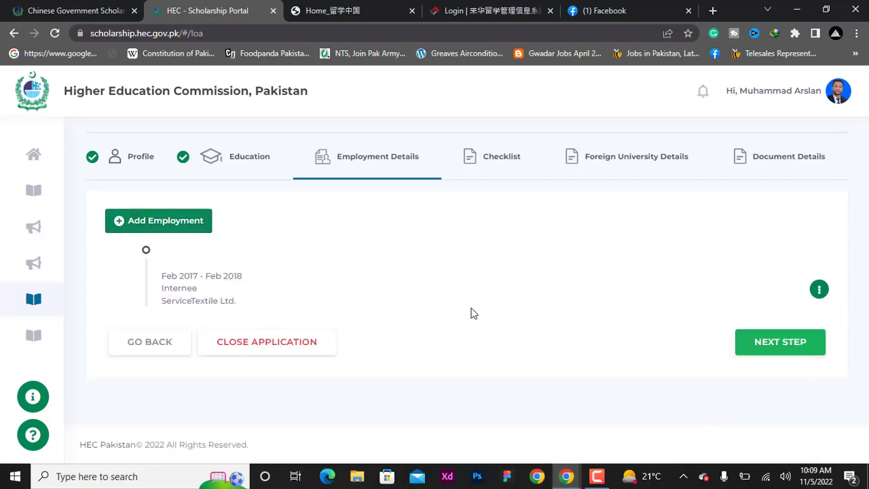
# Step: Proceed to the Checklist and select Chinese Government Scholarship Program 2023-24 with Bachelors /Undergraduate as the program applied for
pyautogui.click(756, 349)
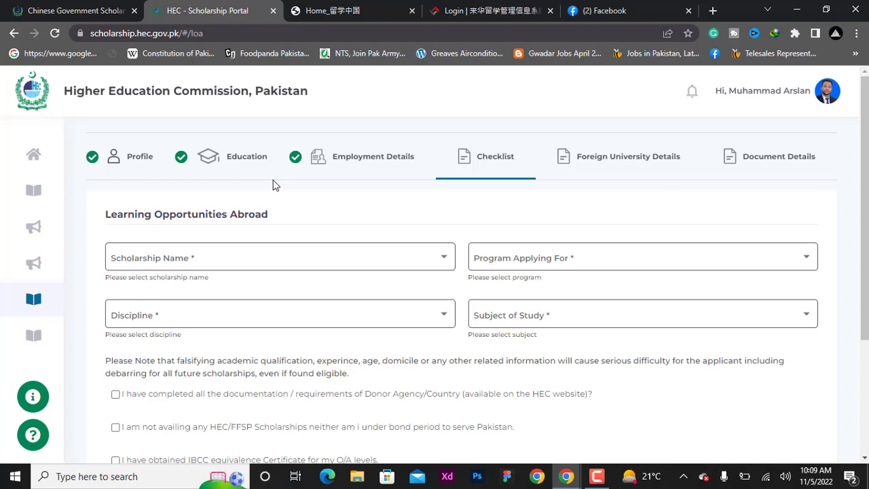
pyautogui.click(281, 263)
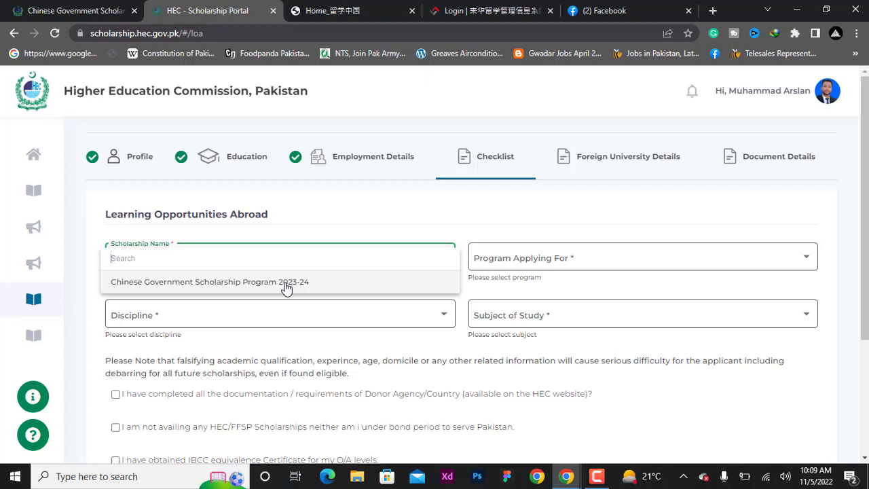
pyautogui.click(286, 281)
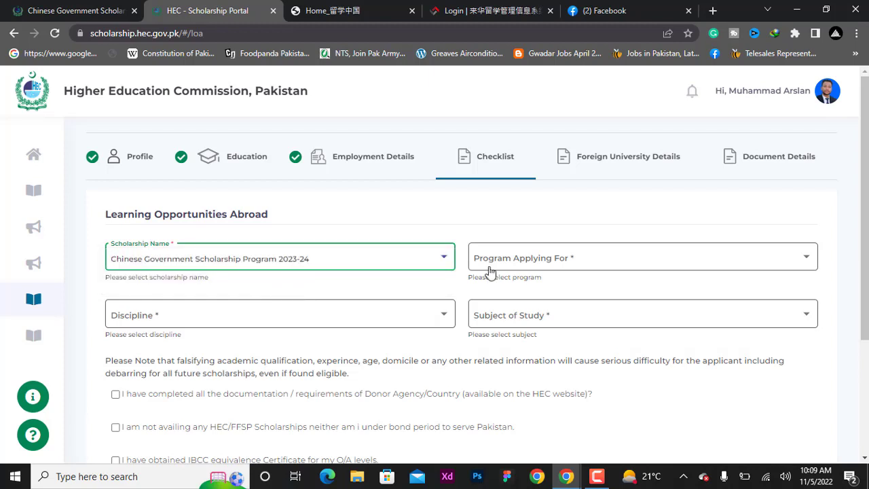
pyautogui.click(612, 254)
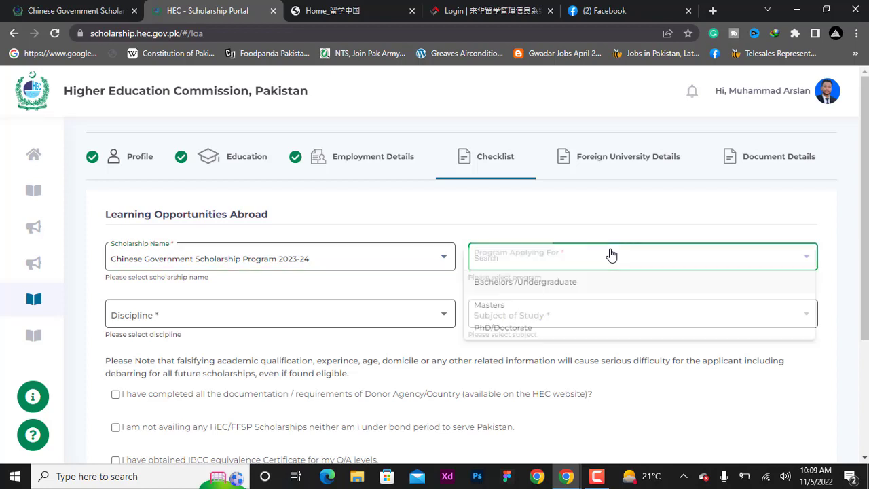
pyautogui.click(572, 281)
# Step: Set the discipline to Engineering & Technology and the subject of study to Mechanics
pyautogui.click(367, 319)
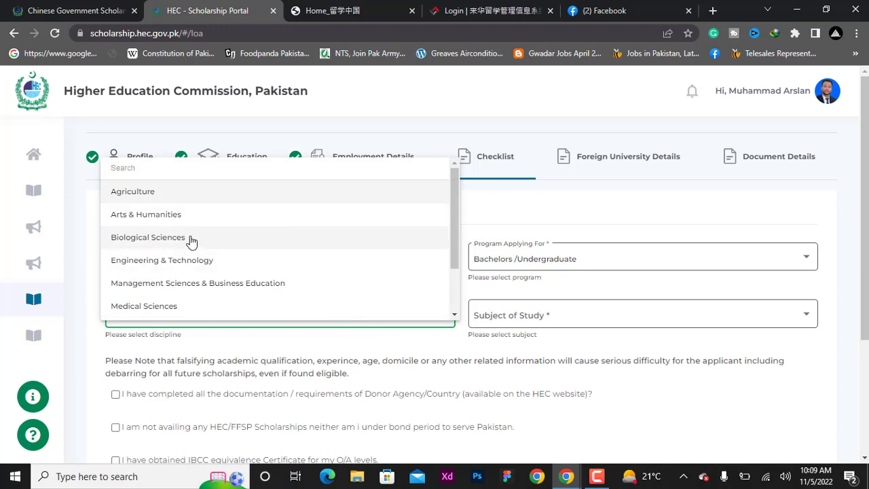
pyautogui.click(183, 264)
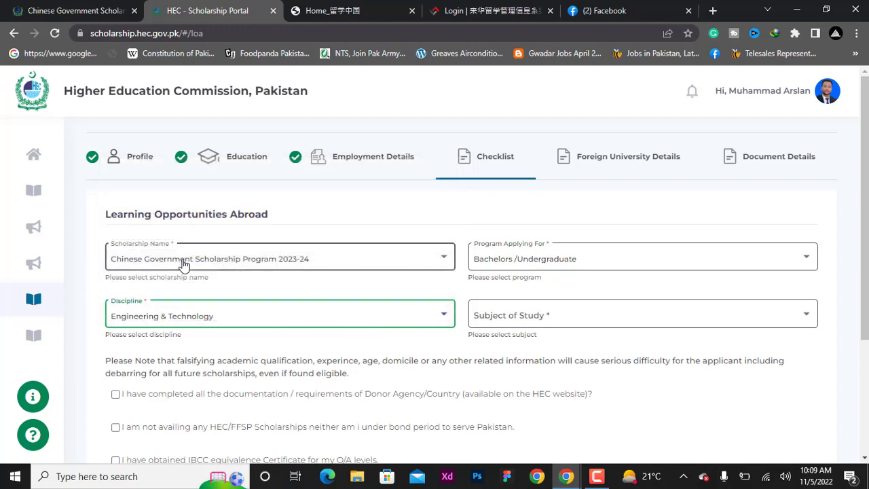
pyautogui.click(611, 322)
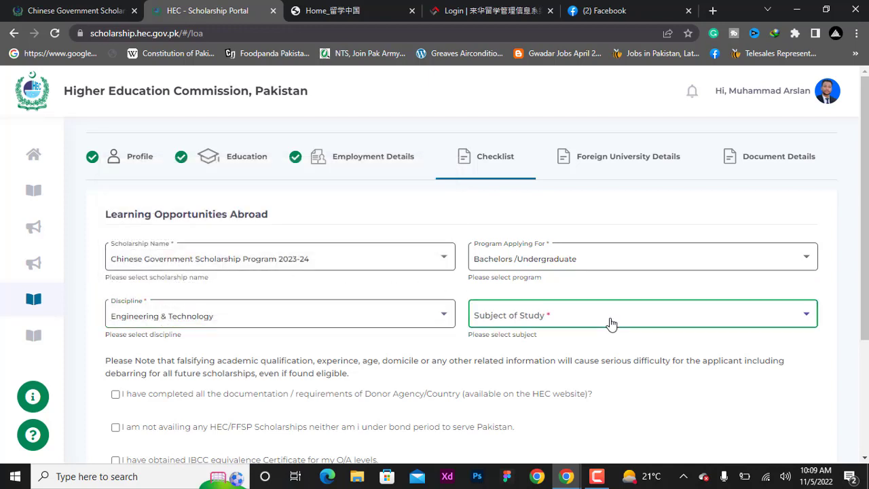
pyautogui.click(569, 262)
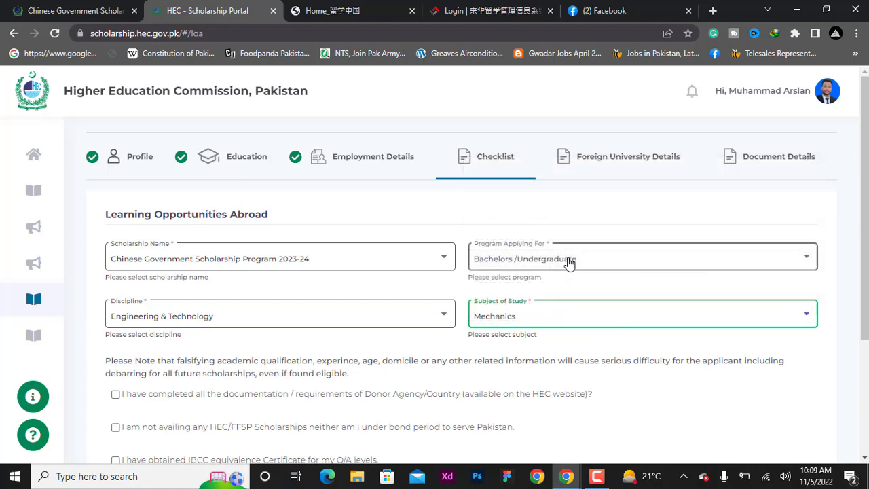
# Step: Accept the three declarations on documentation, HEC/FFSP scholarships and IBCC equivalence, and proceed to Foreign University Details
pyautogui.scroll(-2, 357, 231)
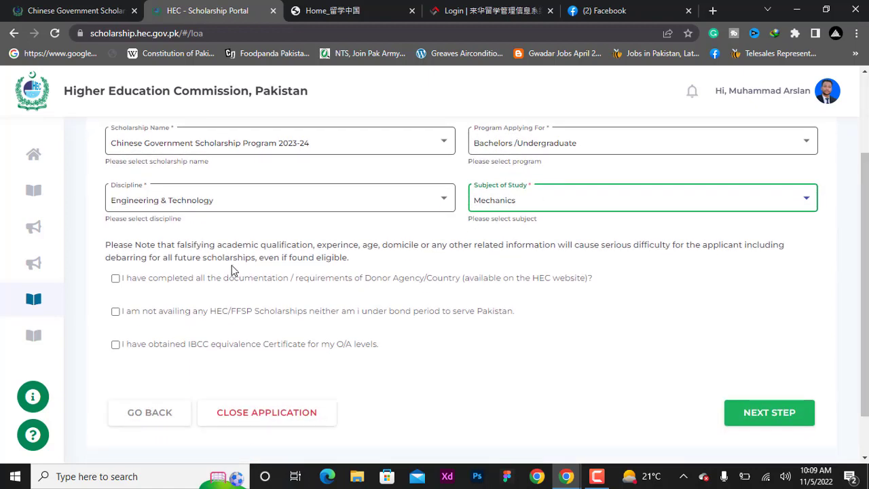
pyautogui.click(115, 279)
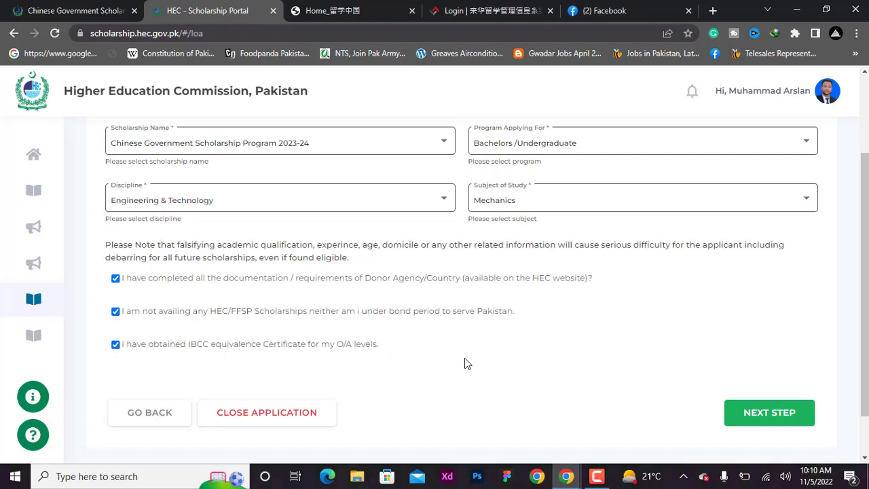
pyautogui.click(747, 427)
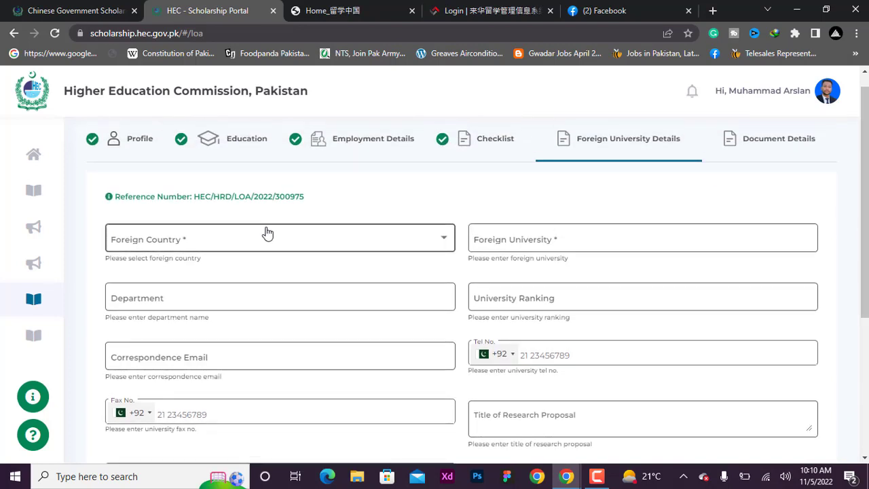
# Step: Set the foreign country to China and review the remaining university, contact, research proposal and statement of purpose fields
pyautogui.click(155, 242)
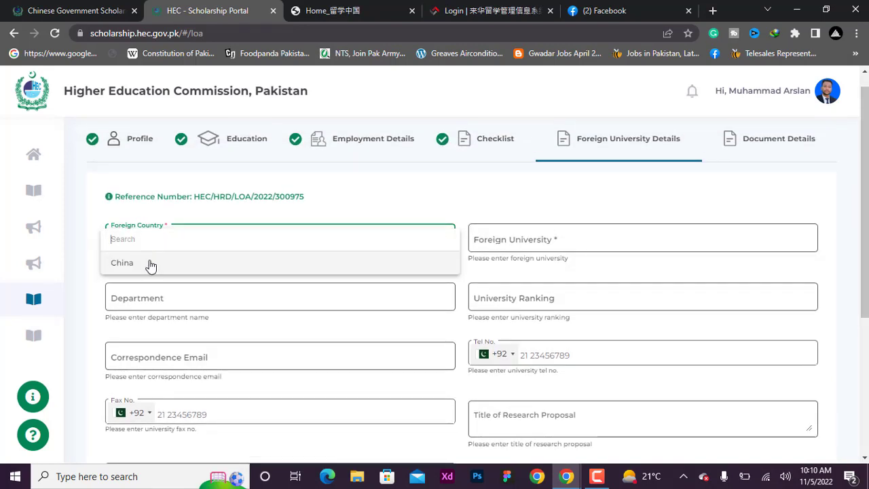
pyautogui.click(153, 262)
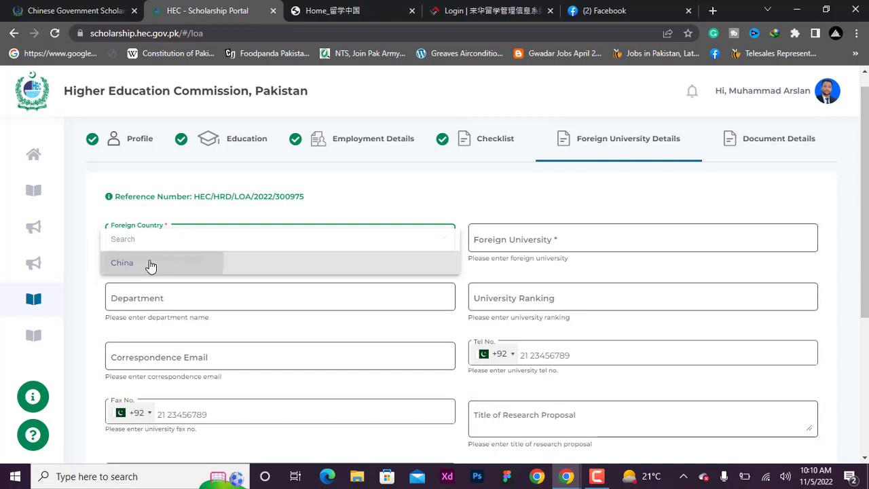
pyautogui.click(543, 249)
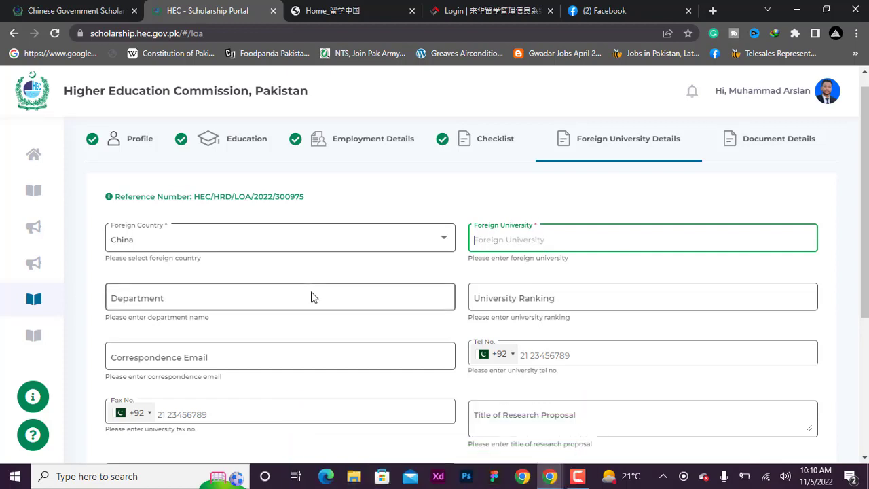
pyautogui.click(231, 311)
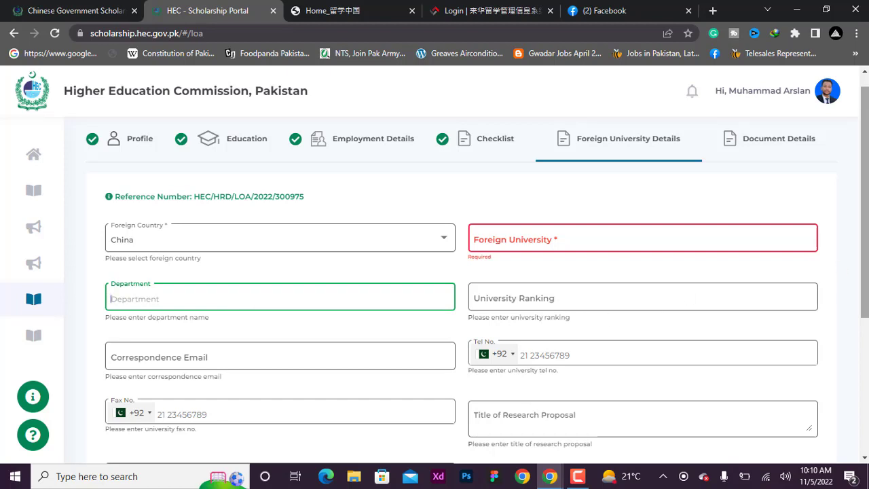
pyautogui.scroll(-1, 865, 204)
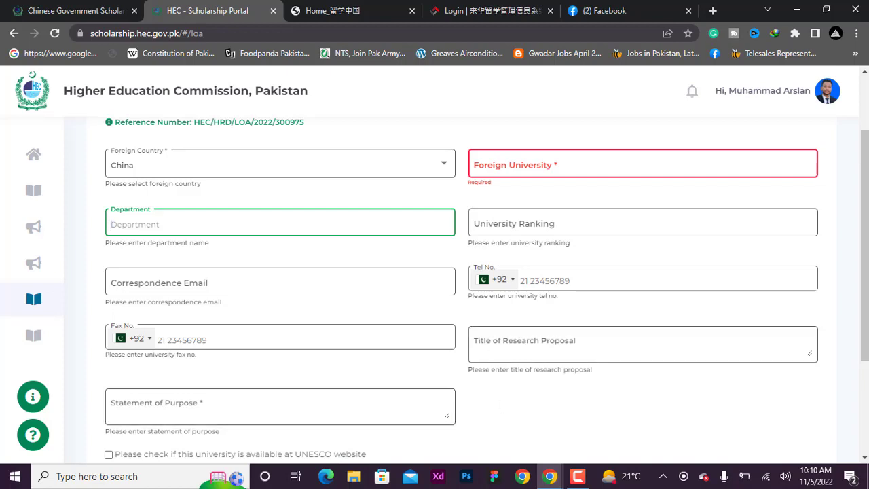
pyautogui.scroll(-2, 864, 272)
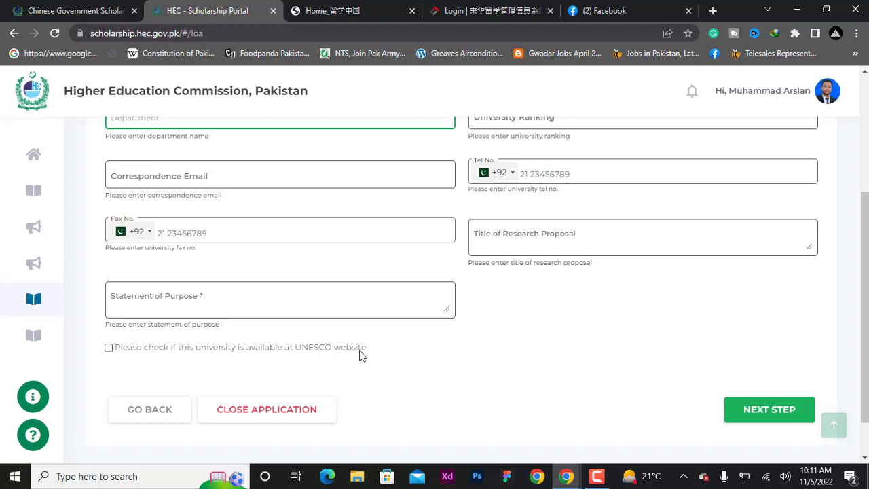
# Step: Review the Document Details section, including previous scholarship, English proficiency and the list of documents to upload
pyautogui.scroll(-5, 754, 398)
pyautogui.scroll(1, 756, 397)
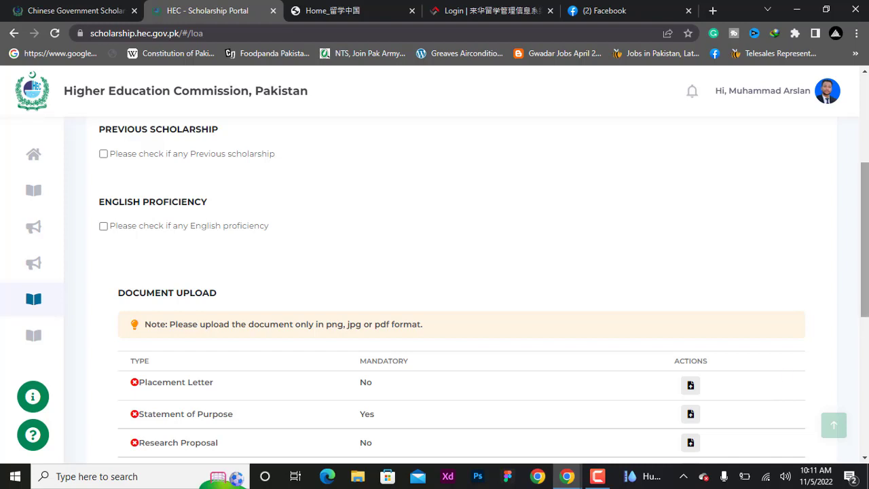
pyautogui.scroll(-1, 864, 271)
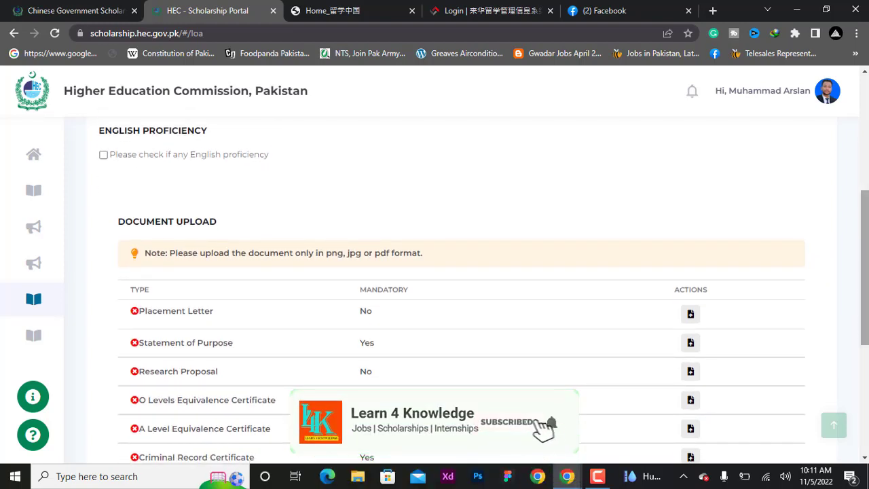
pyautogui.scroll(-1, 725, 274)
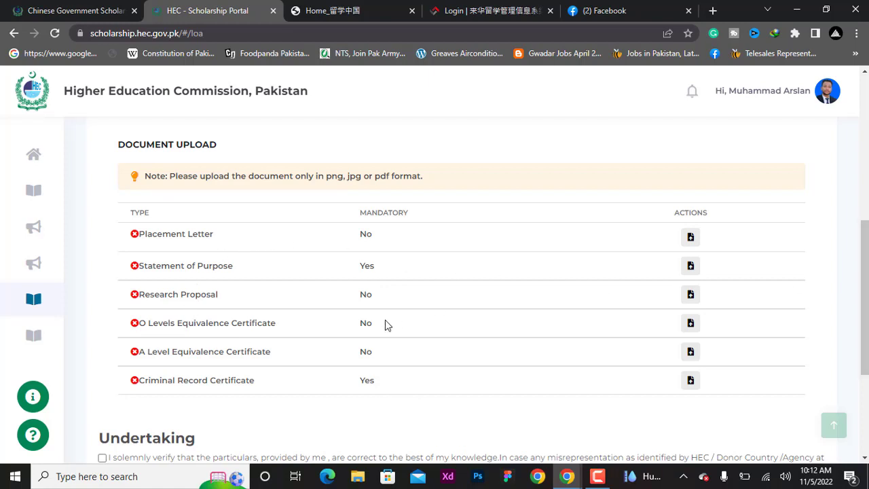
# Step: Accept the undertaking at the end of Document Details and try to submit the application
pyautogui.scroll(-3, 370, 352)
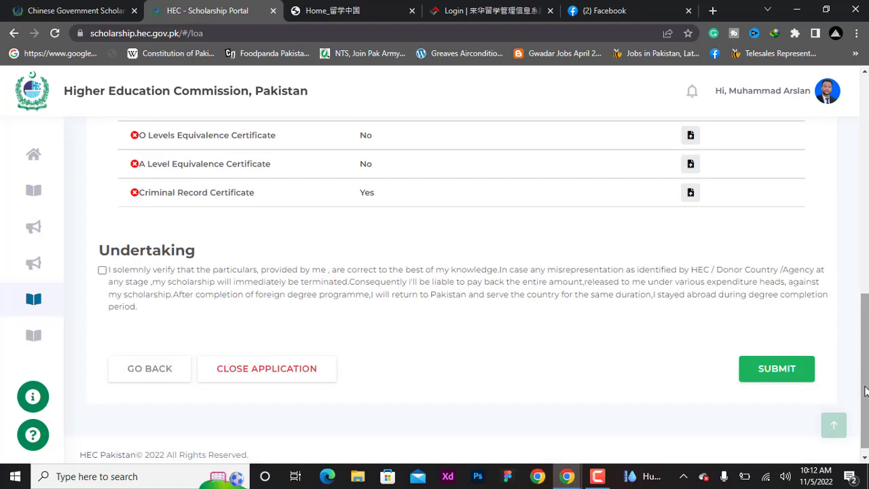
pyautogui.click(102, 270)
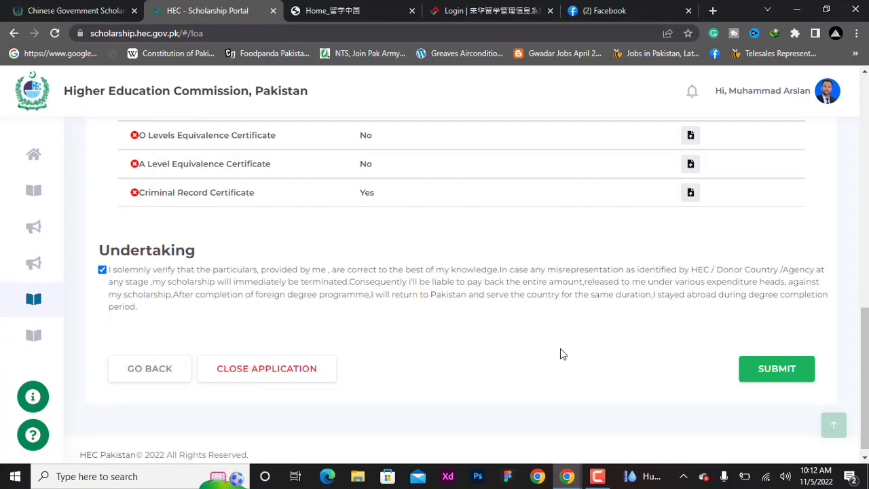
pyautogui.click(776, 368)
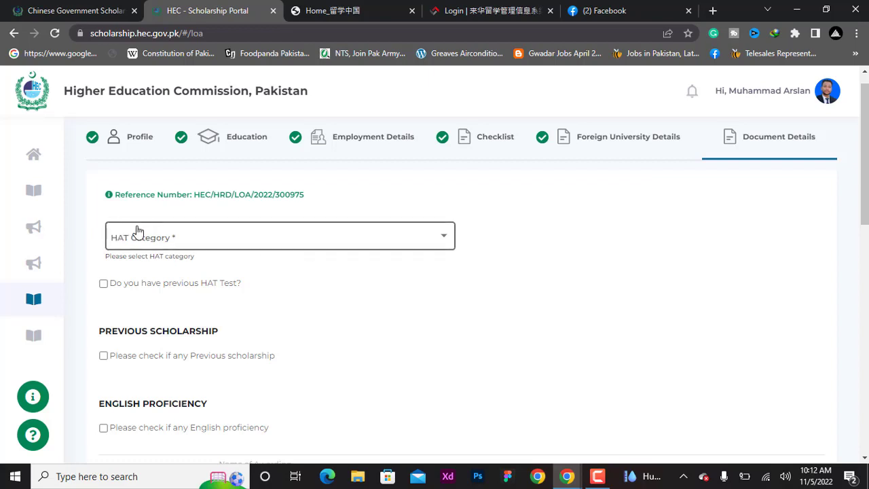
# Step: Set the HAT category to USAT-E and mark that a previous HAT test has been taken
pyautogui.click(139, 247)
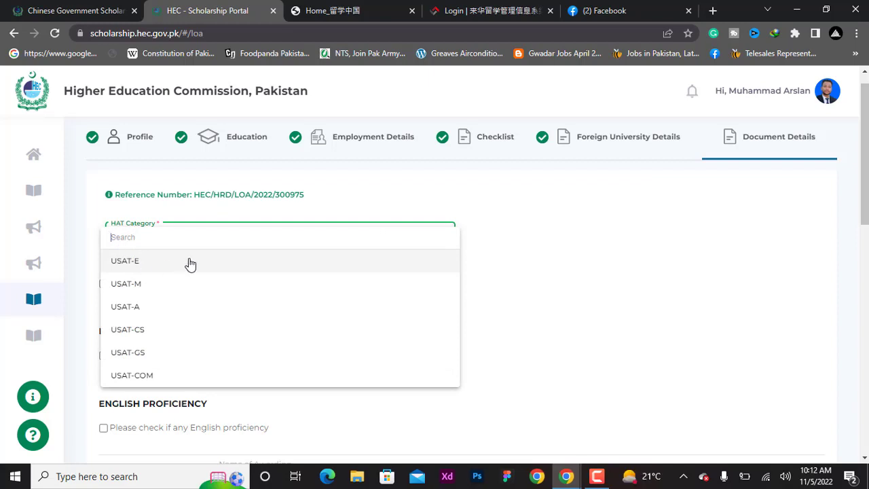
pyautogui.click(650, 279)
pyautogui.click(321, 248)
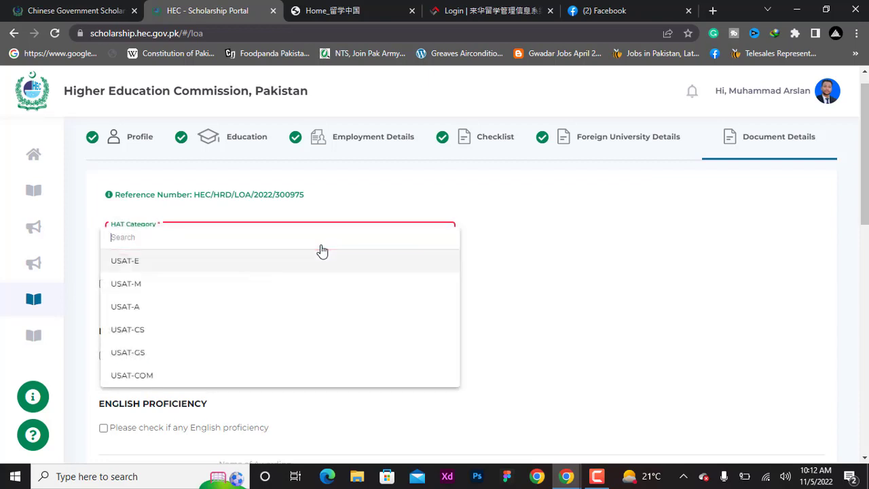
pyautogui.click(315, 263)
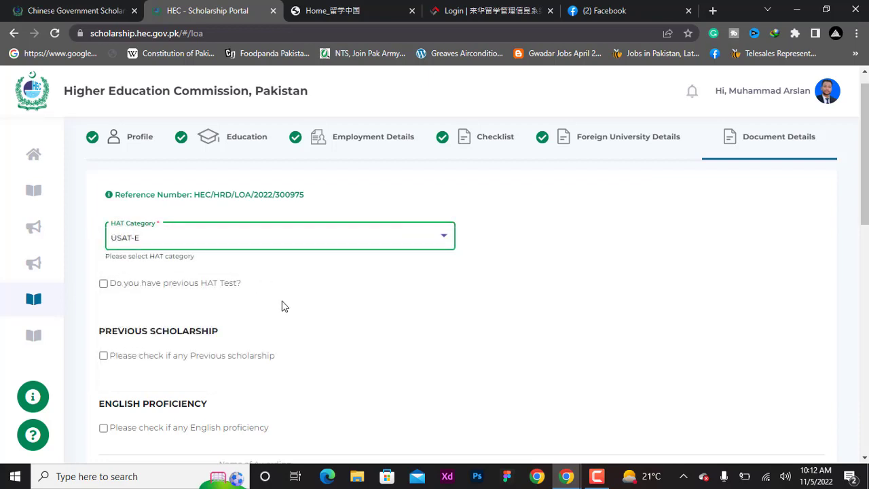
pyautogui.click(203, 286)
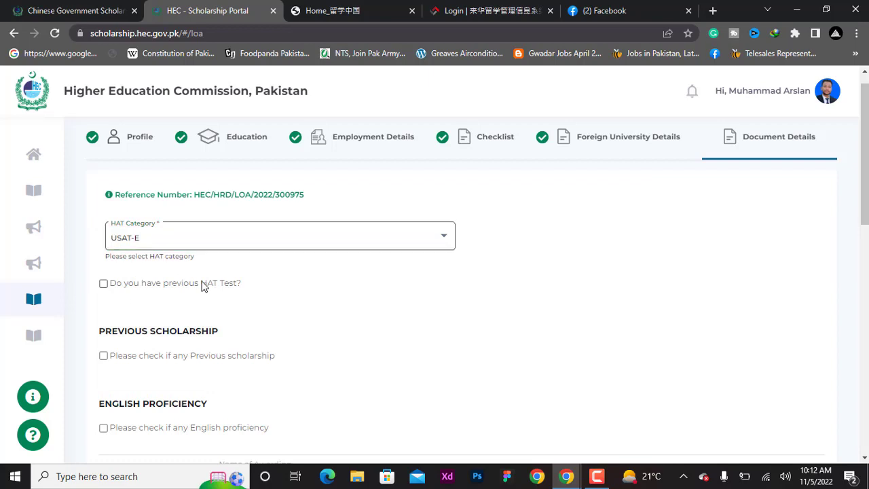
pyautogui.click(104, 284)
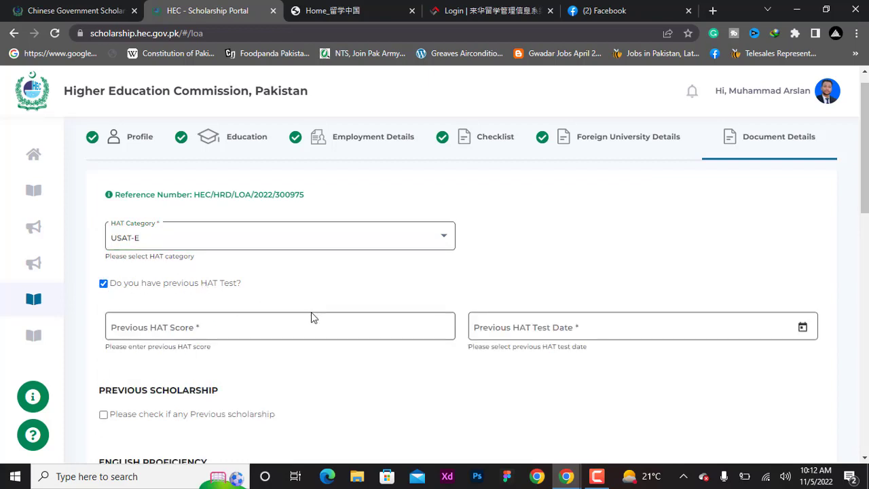
# Step: Review the English proficiency option, the list of documents to upload and the undertaking, leaving the undertaking accepted
pyautogui.scroll(-3, 435, 238)
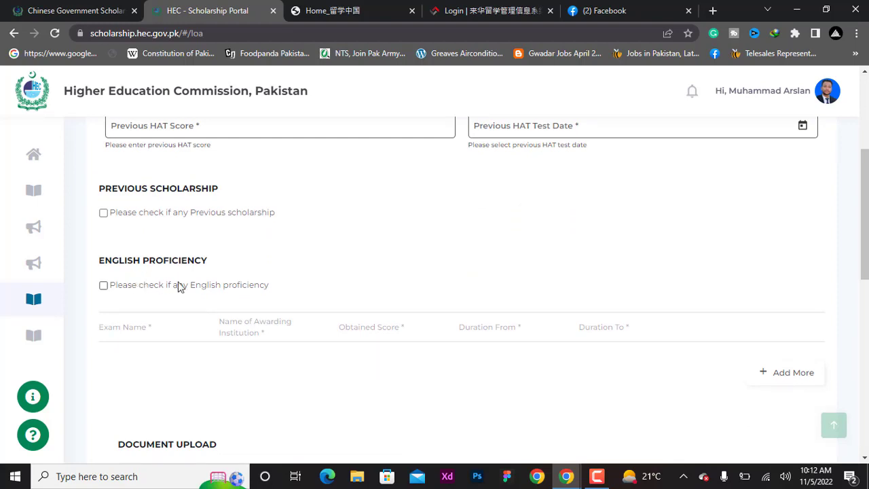
pyautogui.click(103, 285)
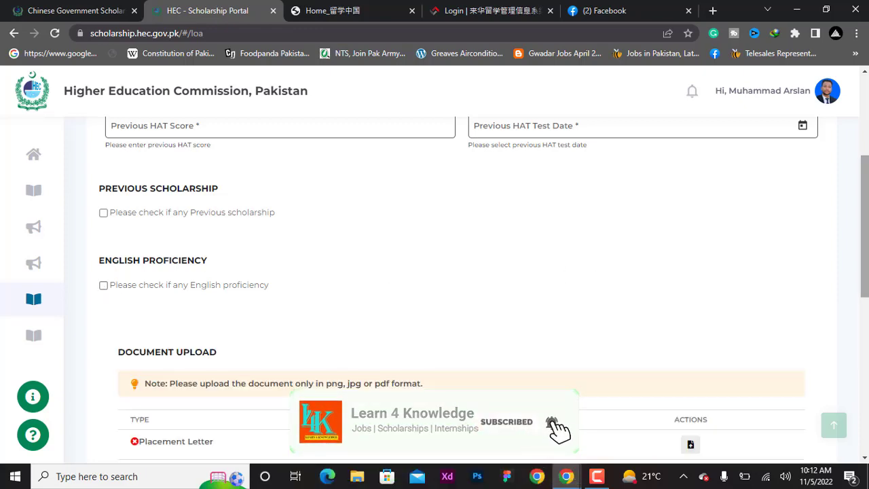
pyautogui.scroll(-3, 462, 285)
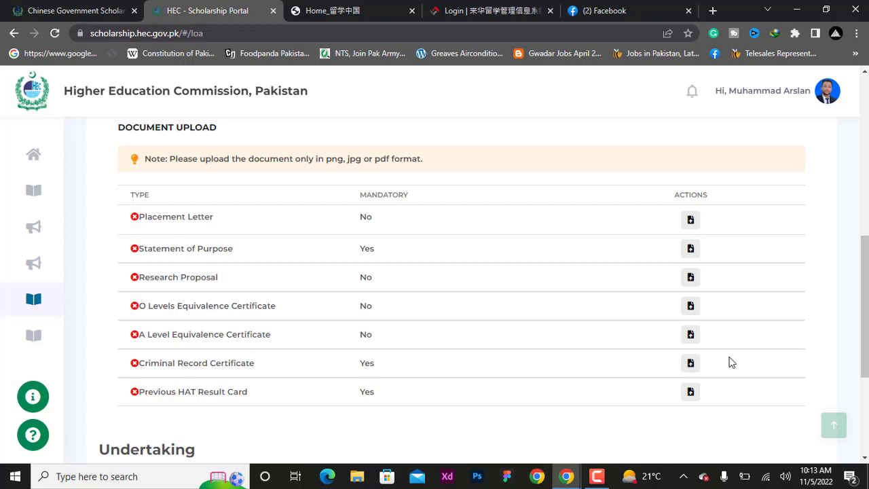
pyautogui.scroll(-3, 864, 306)
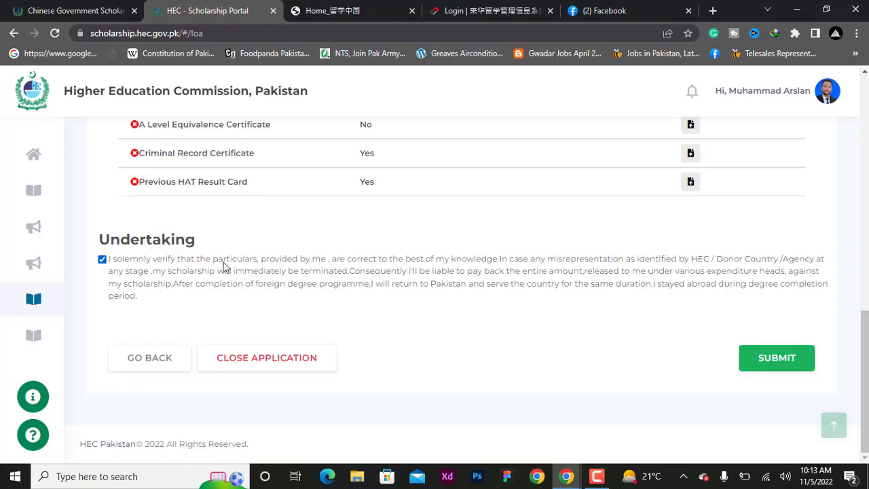
pyautogui.click(102, 260)
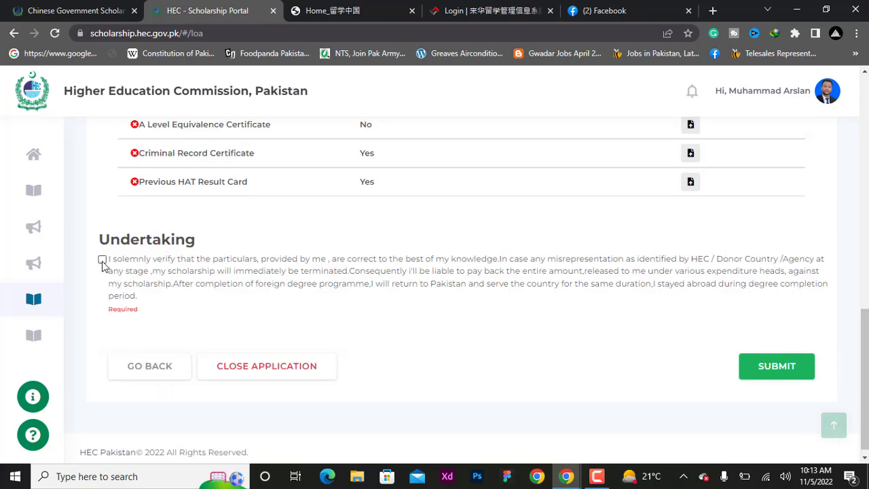
pyautogui.click(102, 260)
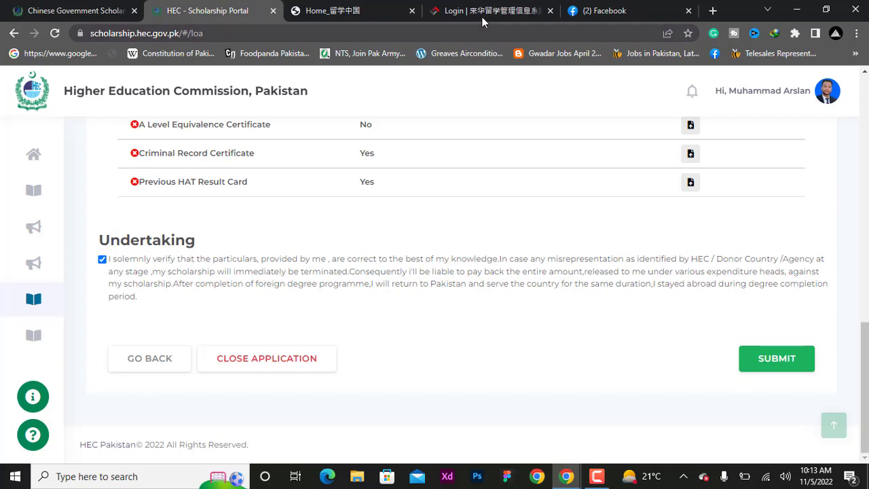
# Step: Read the HEC How to Apply instructions about submitting the online application at the CSC web portal
pyautogui.click(367, 10)
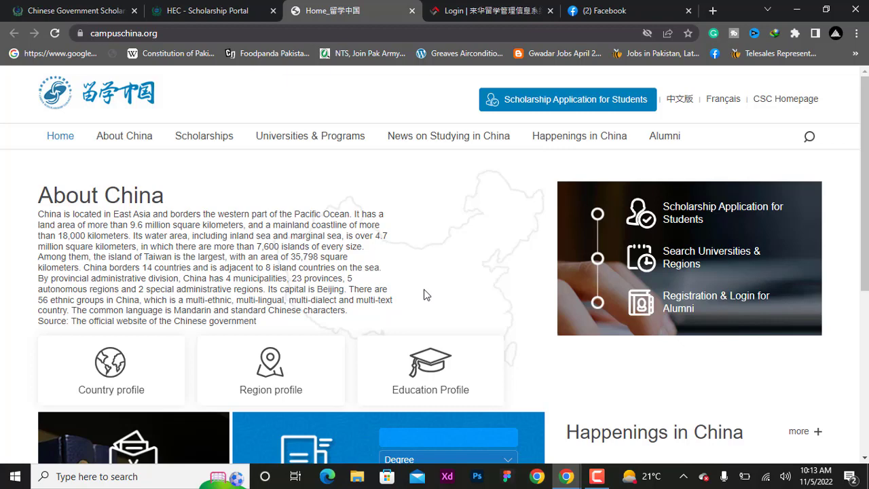
pyautogui.click(75, 10)
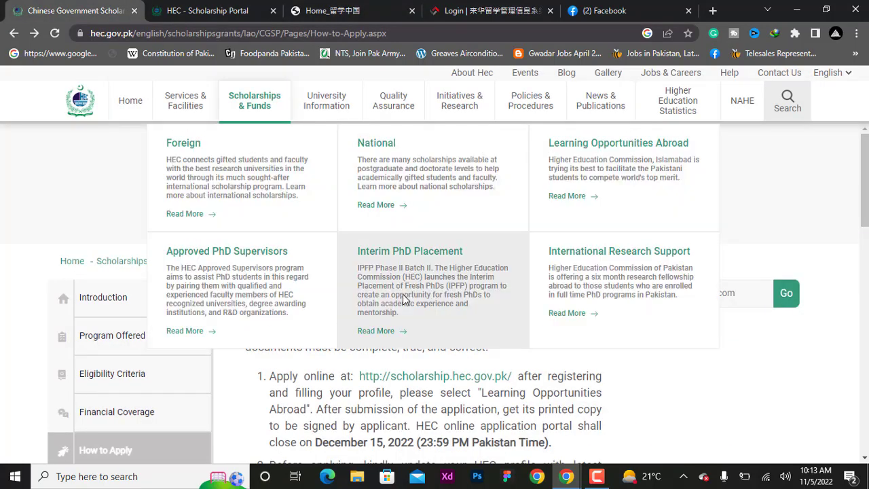
pyautogui.moveTo(865, 180); pyautogui.dragTo(865, 266)
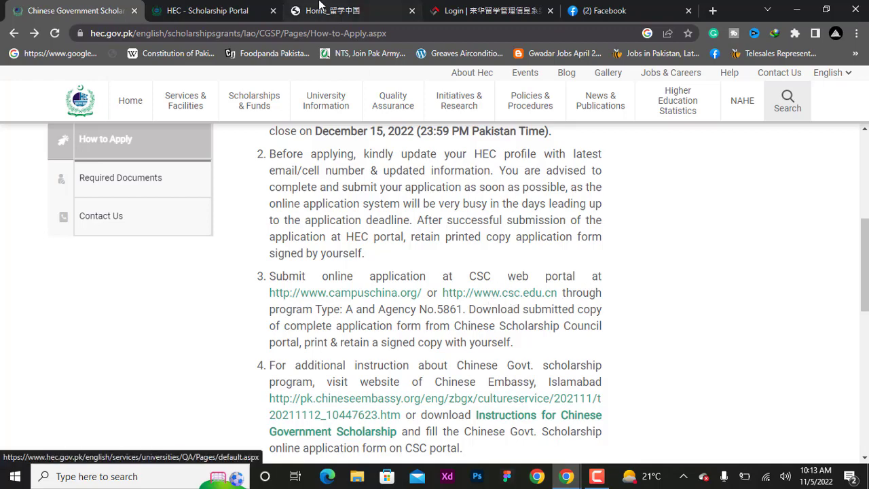
# Step: Open the Scholarship Application for Students from the Campus China website and switch its login page to English
pyautogui.click(320, 7)
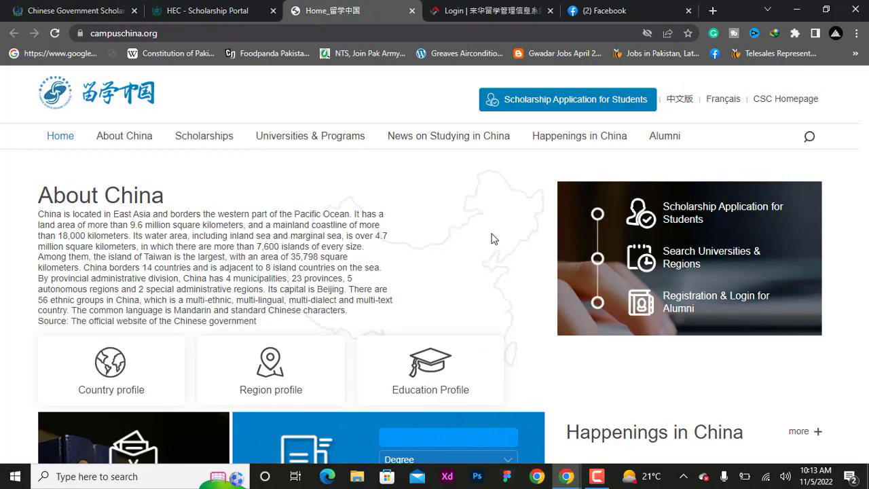
pyautogui.click(588, 104)
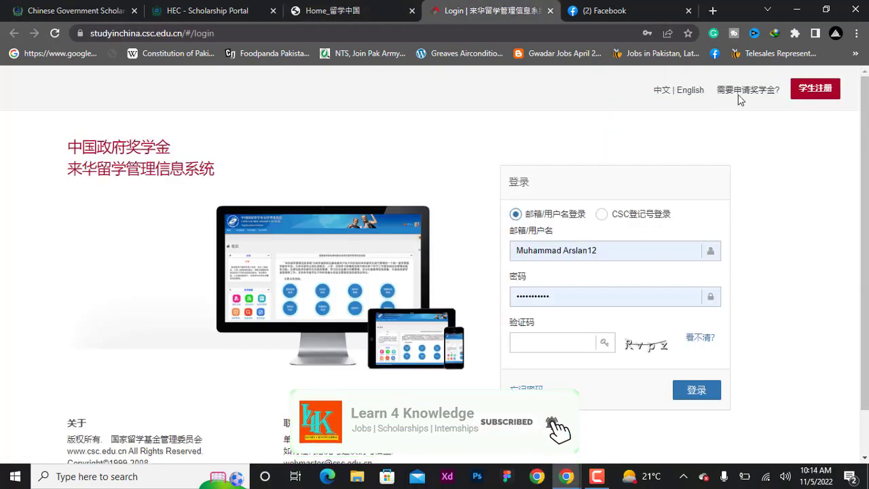
pyautogui.click(695, 93)
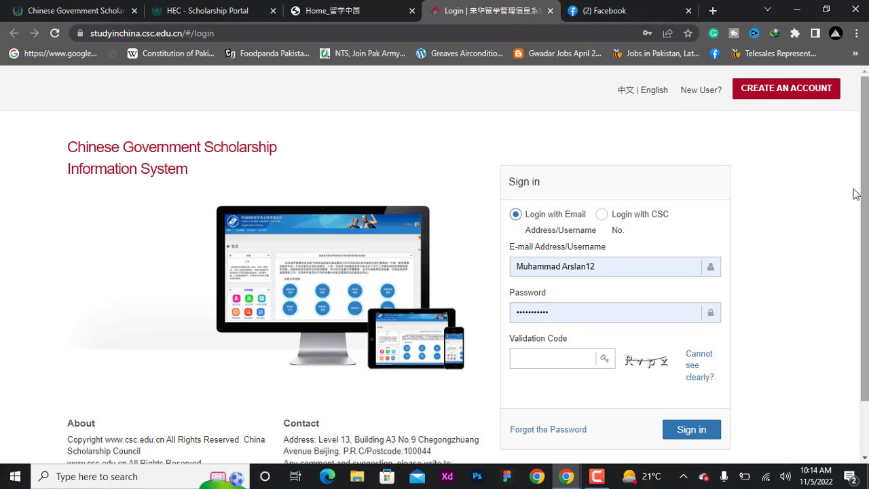
# Step: Open the account creation form of the Chinese Government Scholarship Information System and review its registration fields
pyautogui.click(786, 96)
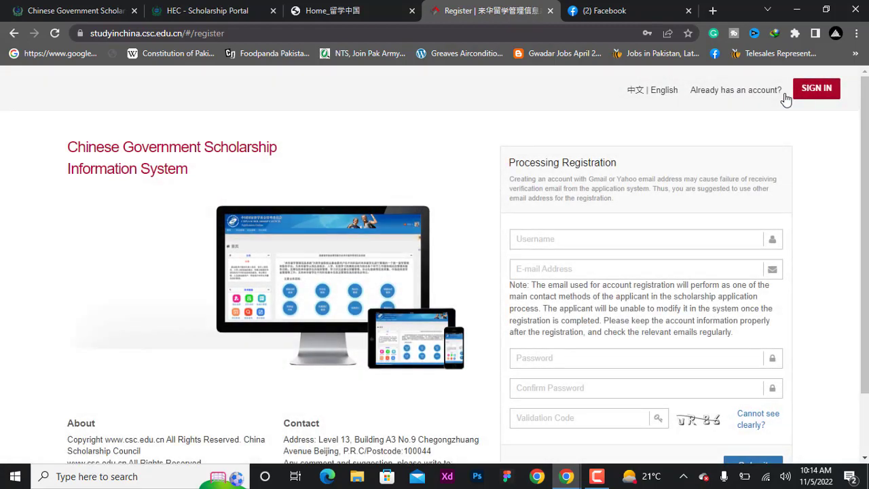
pyautogui.click(594, 238)
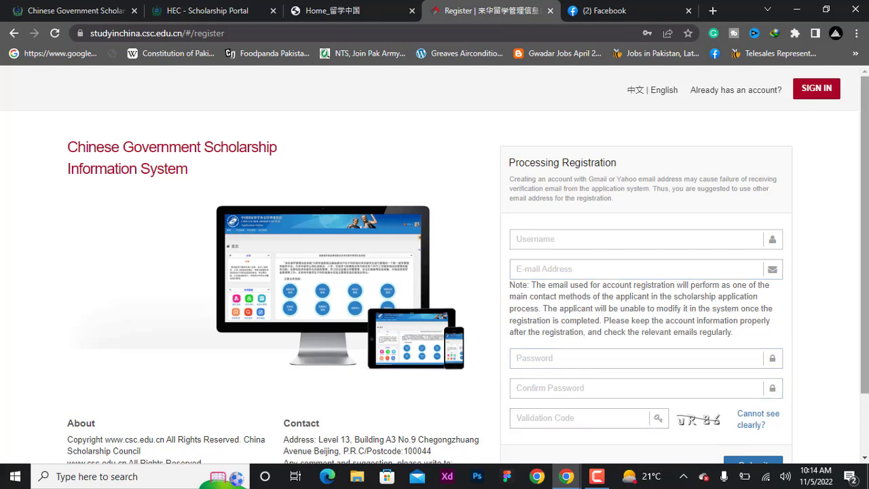
pyautogui.scroll(-1, 754, 398)
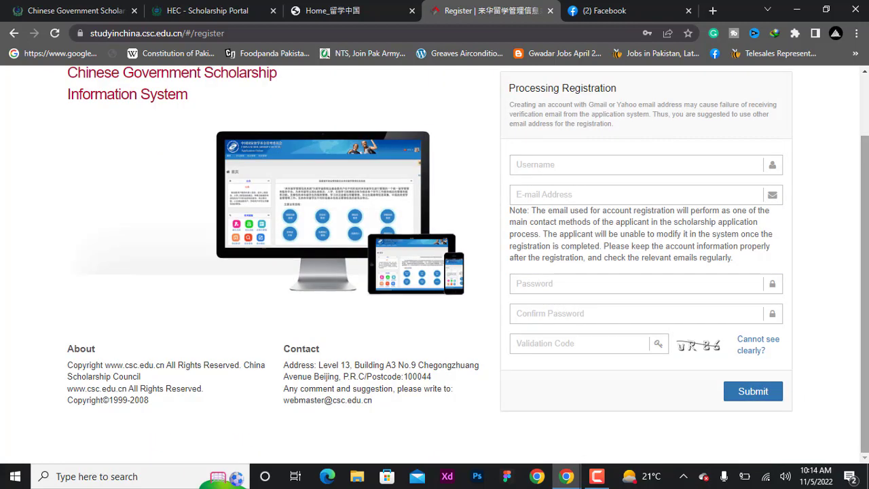
pyautogui.scroll(1, 753, 397)
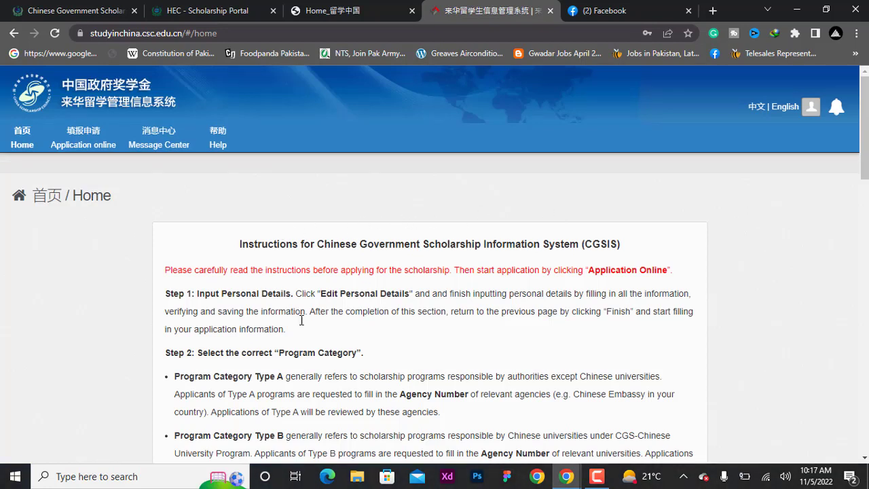
# Step: Read through the Chinese Government Scholarship Information System instructions, including the program category types, agency number and notes
pyautogui.scroll(-3, 434, 265)
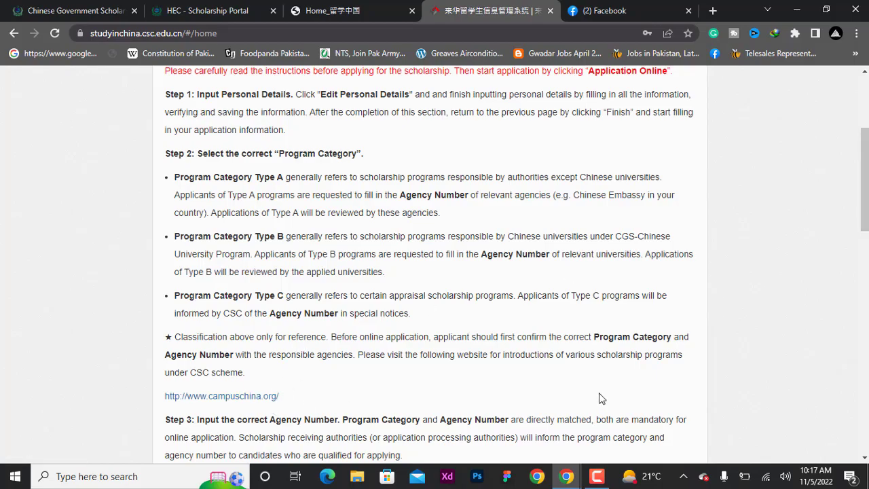
pyautogui.moveTo(864, 180); pyautogui.dragTo(865, 401)
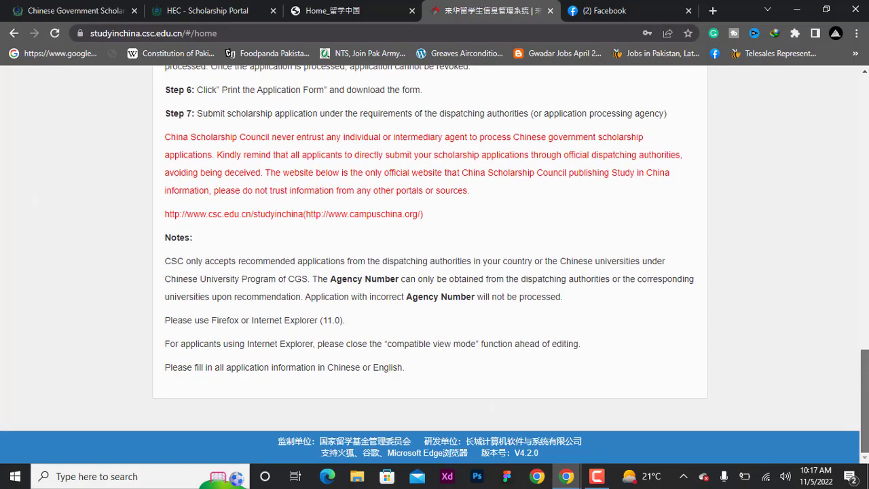
pyautogui.press('Home')
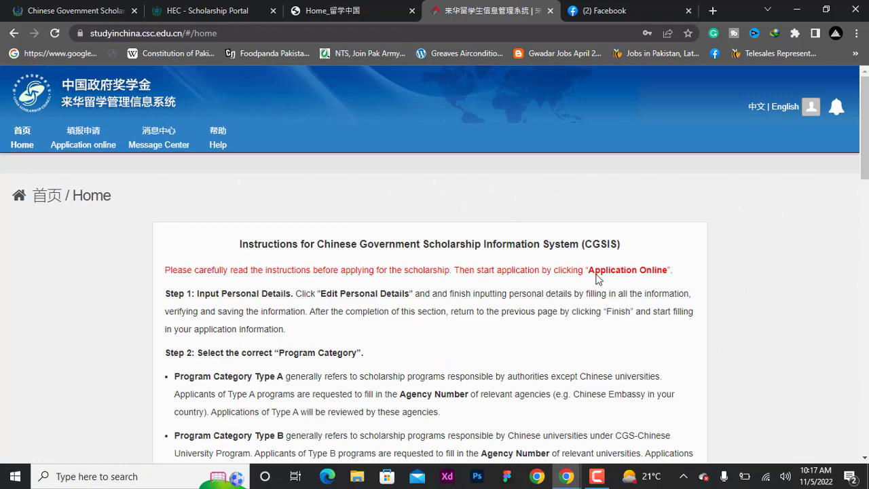
# Step: Go to the online application and open the personal details for editing
pyautogui.click(95, 149)
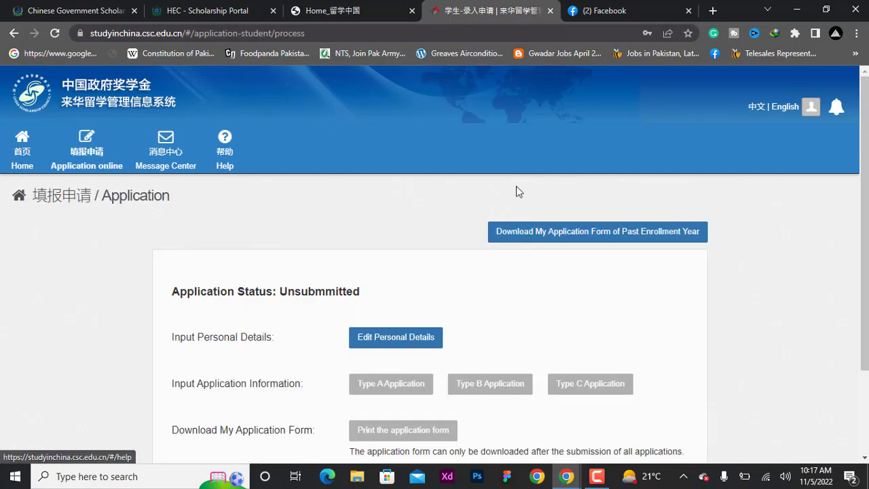
pyautogui.scroll(-2, 438, 229)
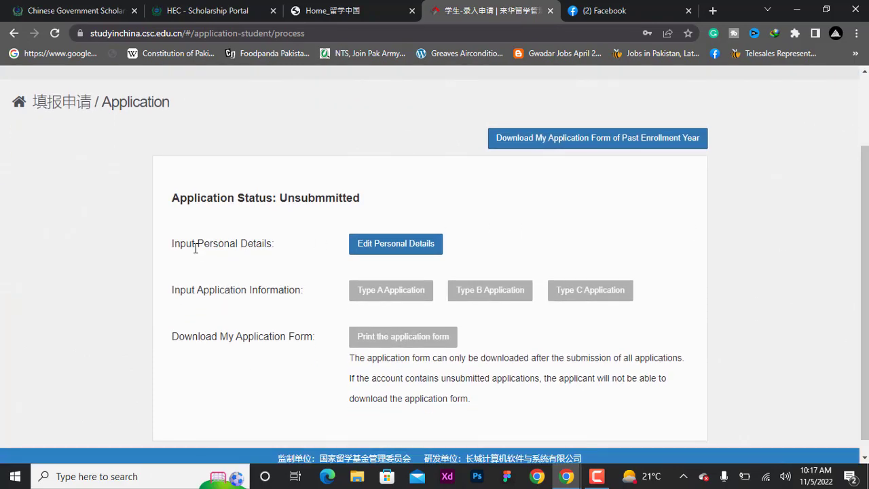
pyautogui.click(394, 252)
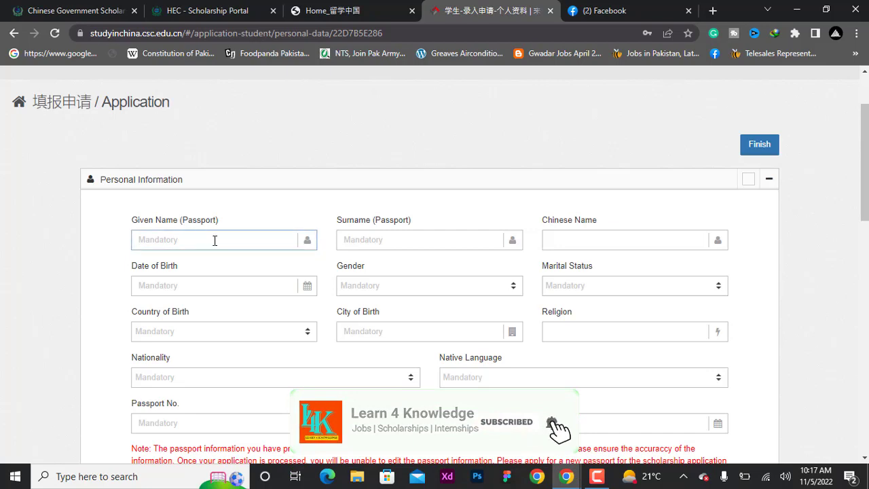
# Step: Review the passport name, date of birth, gender and marital status fields of the Personal Information section
pyautogui.click(486, 237)
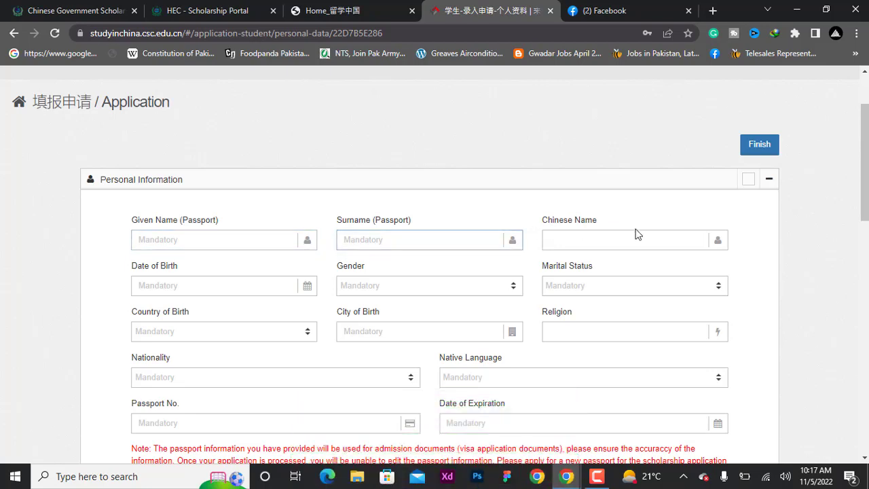
pyautogui.click(650, 240)
pyautogui.click(739, 248)
pyautogui.click(170, 291)
pyautogui.click(155, 300)
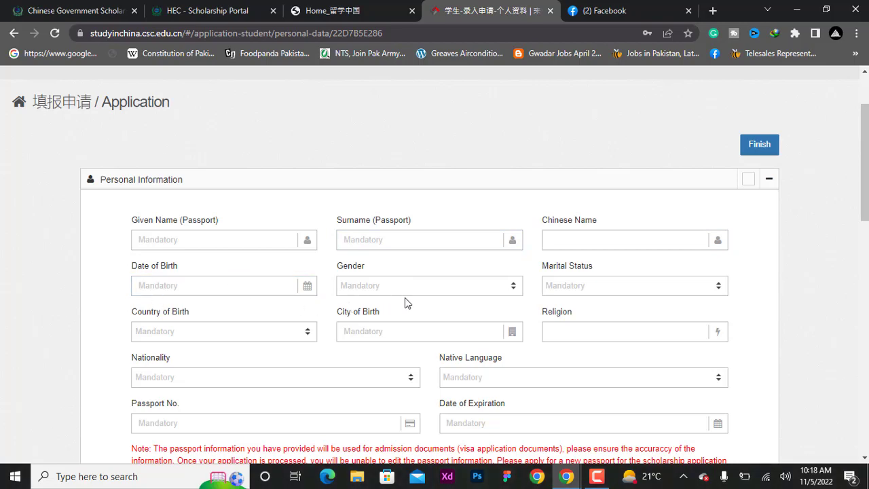
pyautogui.click(666, 296)
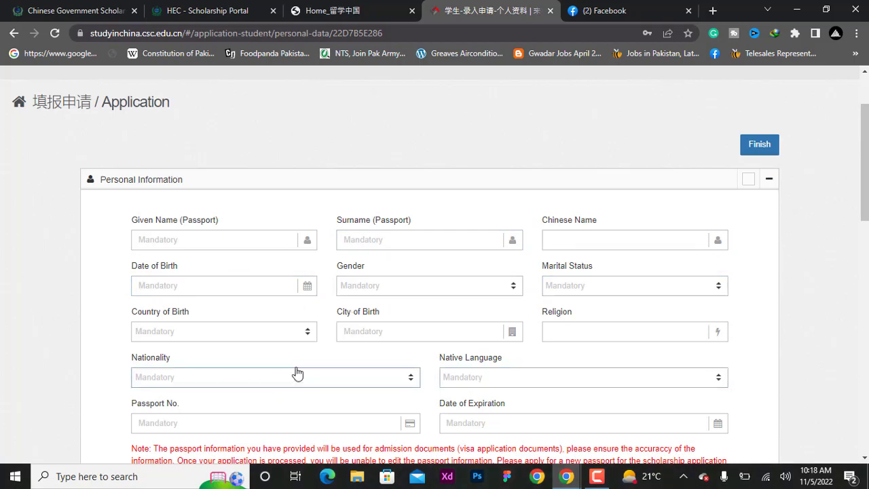
# Step: Read through the passport note, personal contact, mailing address and emergency contact fields down to the end of the Personal Information section
pyautogui.scroll(-4, 435, 265)
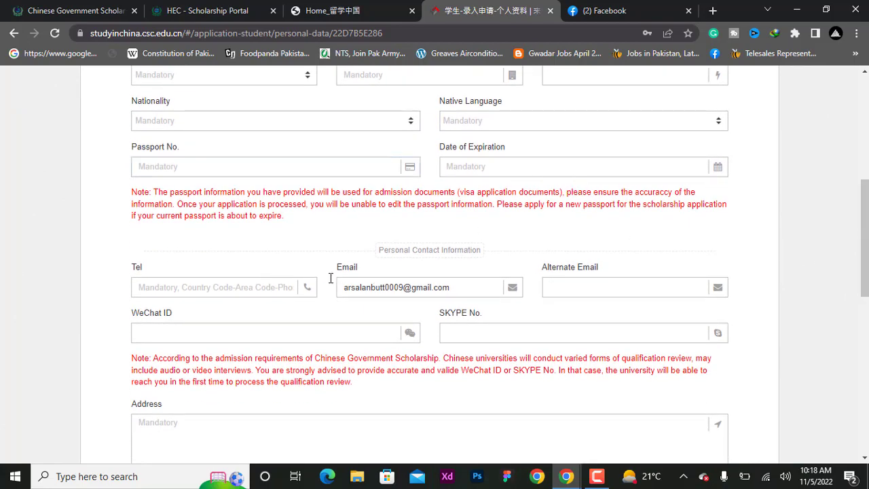
pyautogui.scroll(-3, 738, 304)
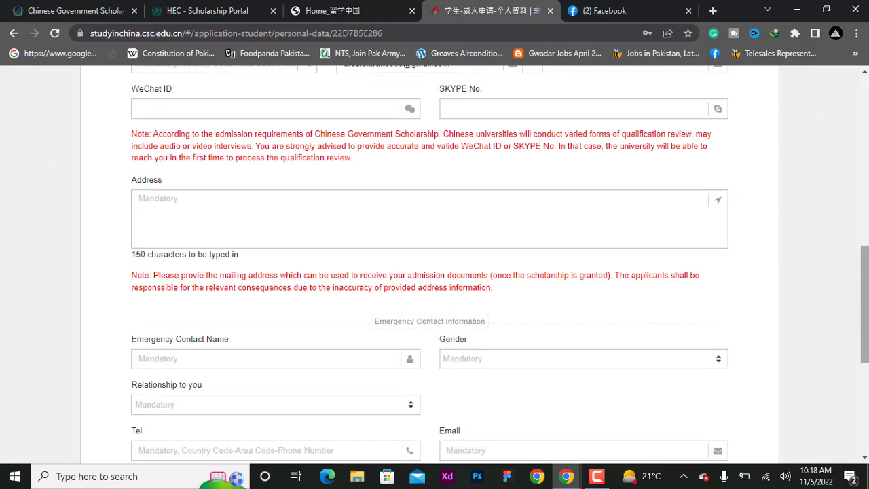
pyautogui.scroll(-2, 763, 285)
pyautogui.click(497, 296)
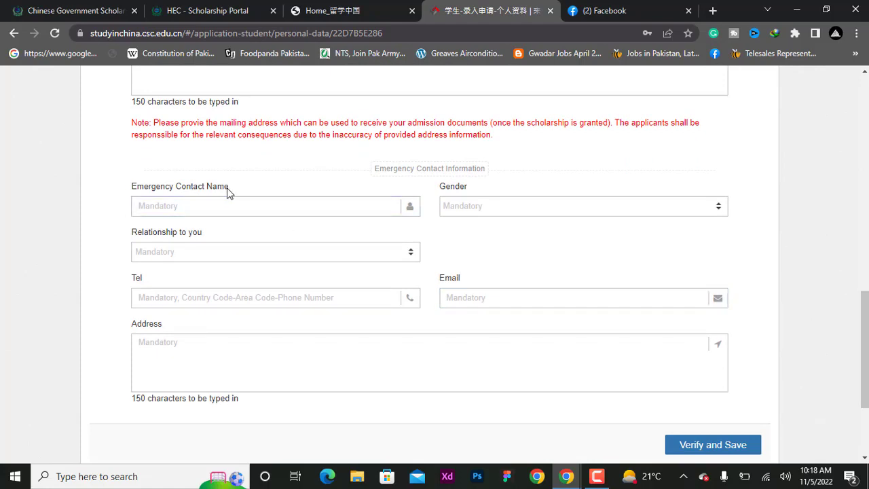
pyautogui.click(367, 254)
pyautogui.click(713, 445)
pyautogui.scroll(-2, 768, 357)
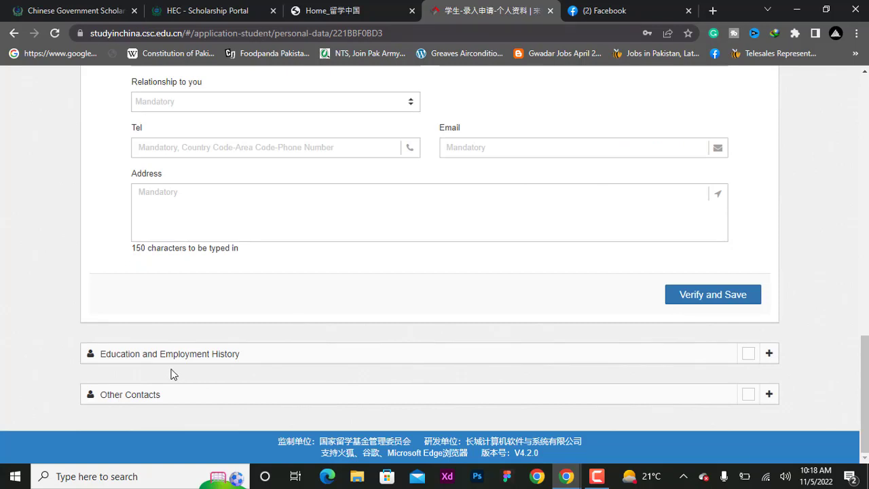
# Step: Expand Education and Employment History and review its highest education, other certificates and employment fields
pyautogui.click(769, 354)
pyautogui.scroll(-3, 809, 300)
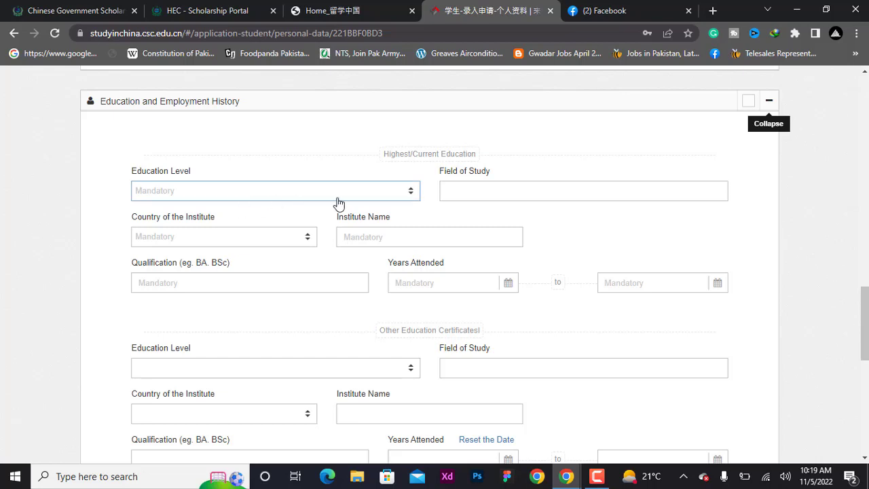
pyautogui.click(474, 187)
pyautogui.click(393, 212)
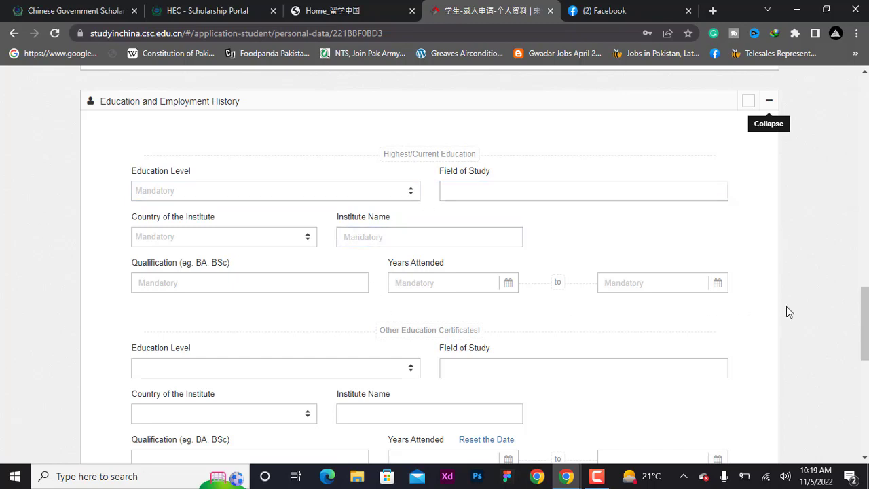
pyautogui.scroll(-3, 864, 319)
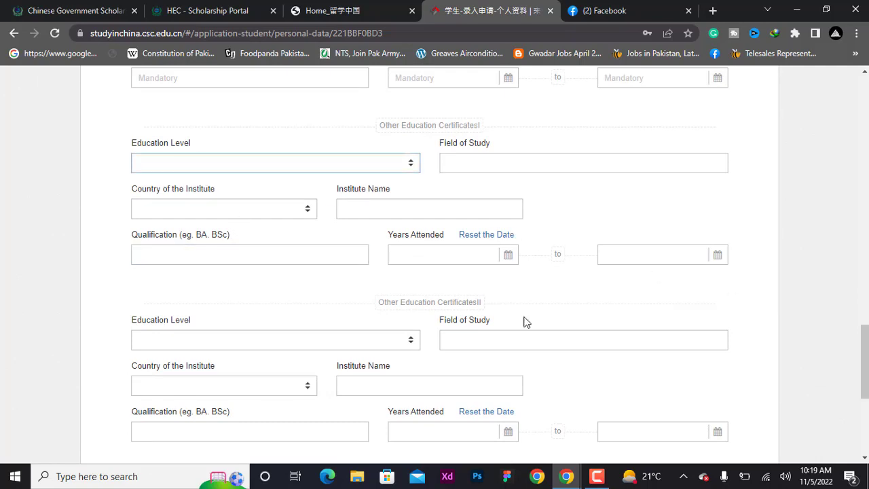
pyautogui.scroll(-5, 824, 413)
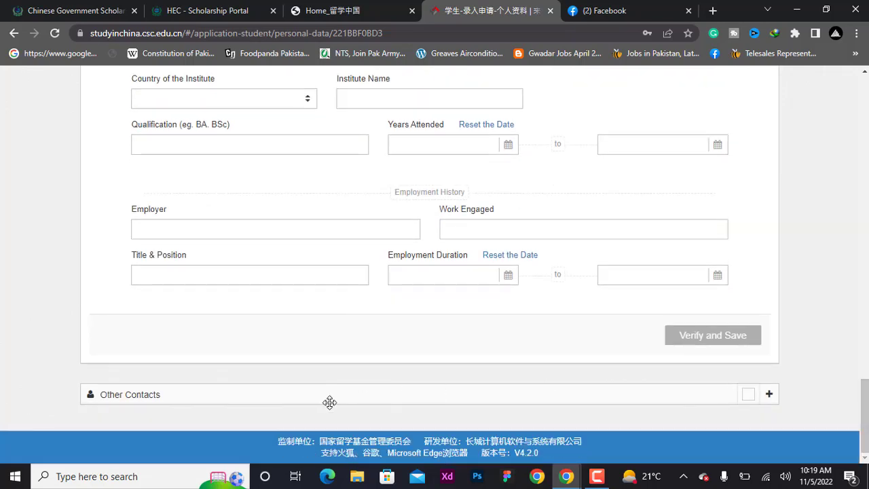
# Step: Expand Other Contacts and review its Contact in China and Family Members fields
pyautogui.click(769, 395)
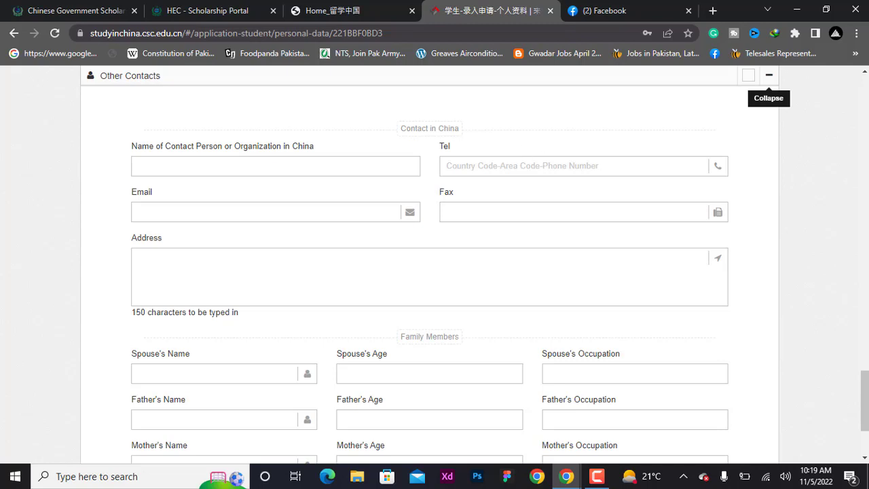
pyautogui.scroll(5, 509, 148)
pyautogui.scroll(-6, 495, 254)
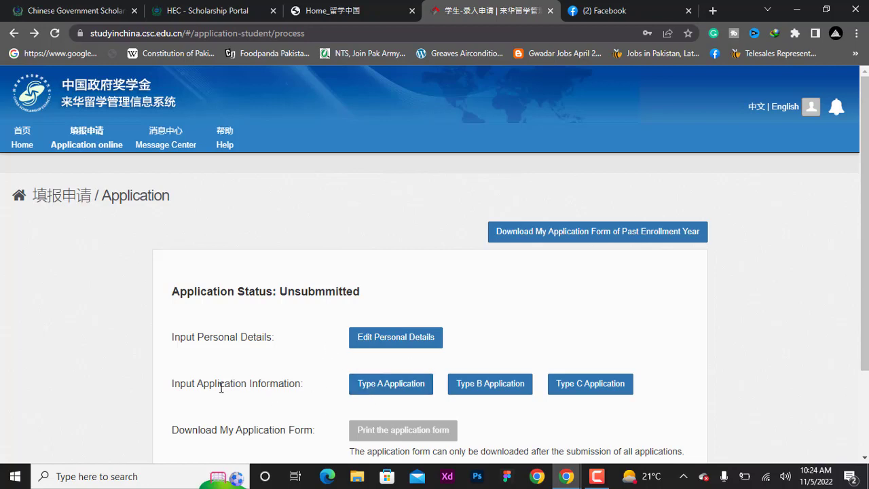
# Step: Open the Type A application and enter agency number 5861, checking it against the HEC How to Apply page
pyautogui.click(406, 397)
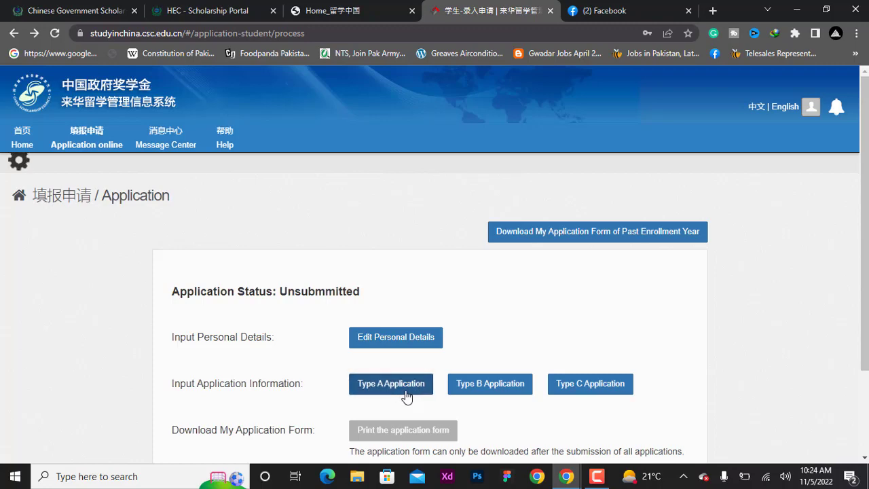
pyautogui.click(90, 5)
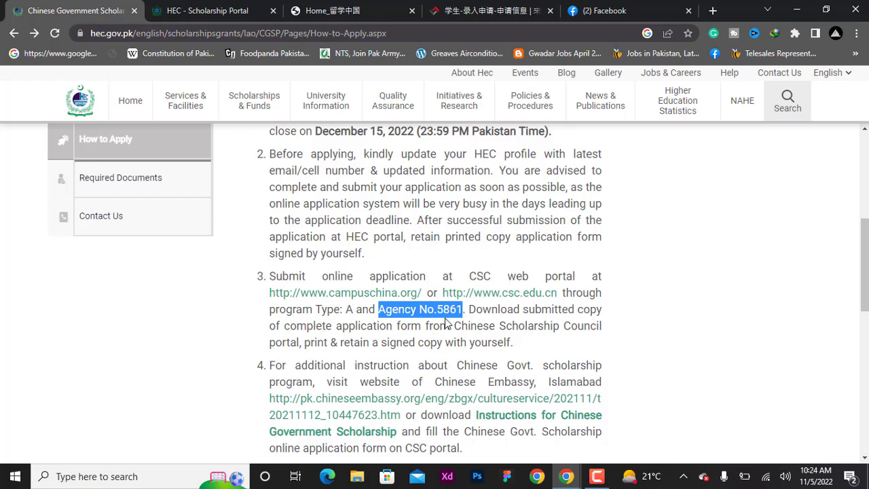
pyautogui.click(486, 11)
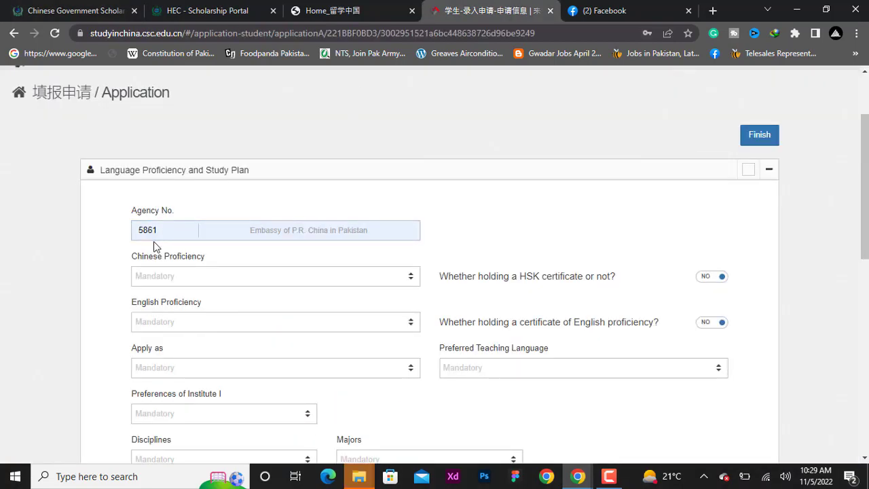
pyautogui.click(85, 8)
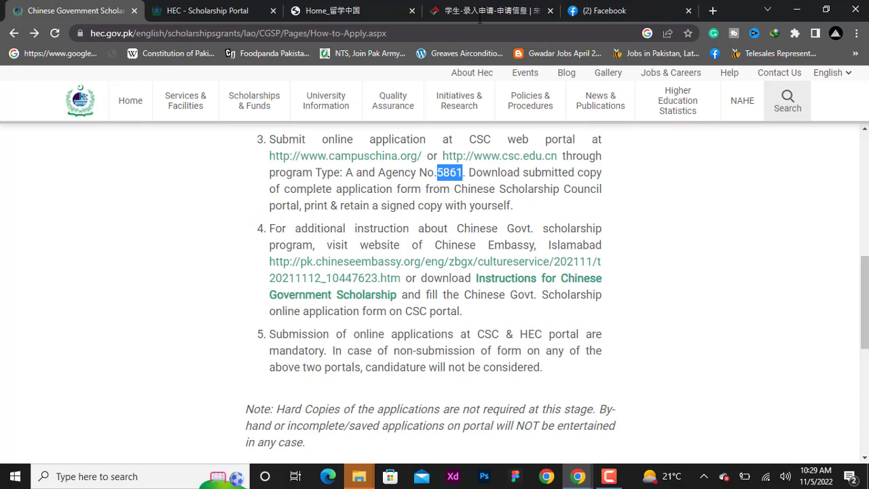
pyautogui.click(480, 18)
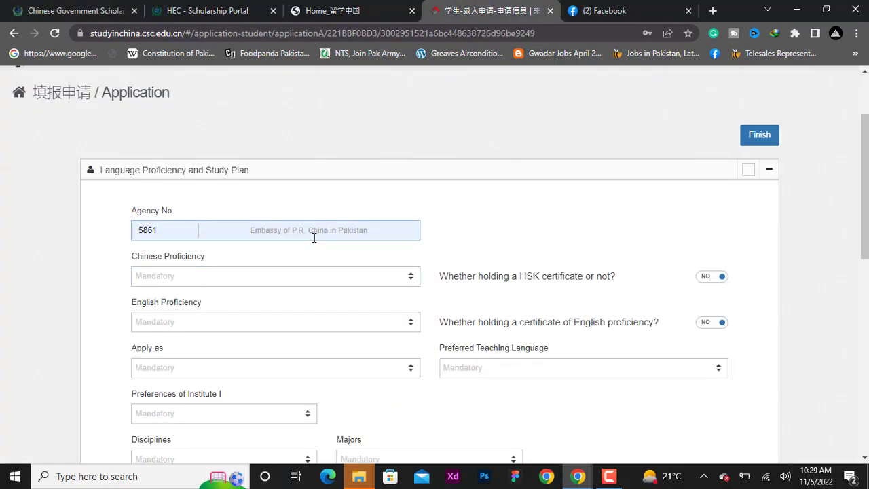
# Step: Set Chinese proficiency to Poor, English proficiency to Excellent, and apply for a Bachelor's Degree with Chinese as the preferred teaching language
pyautogui.click(142, 284)
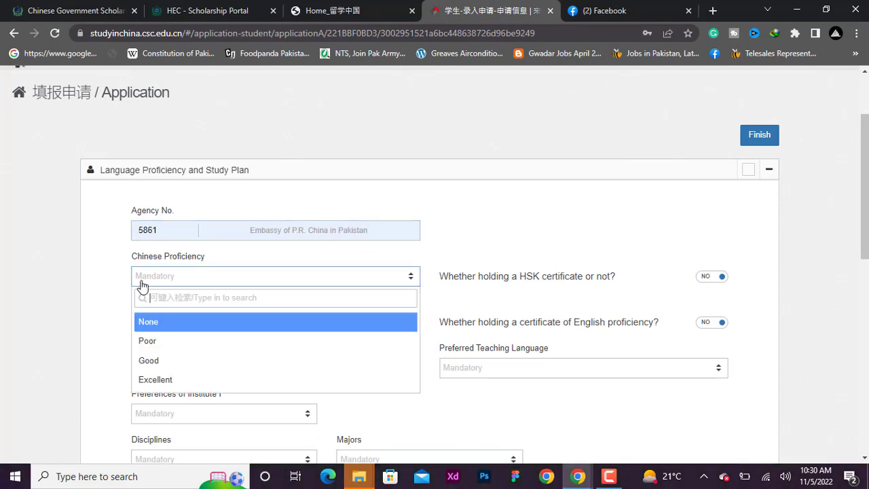
pyautogui.click(148, 342)
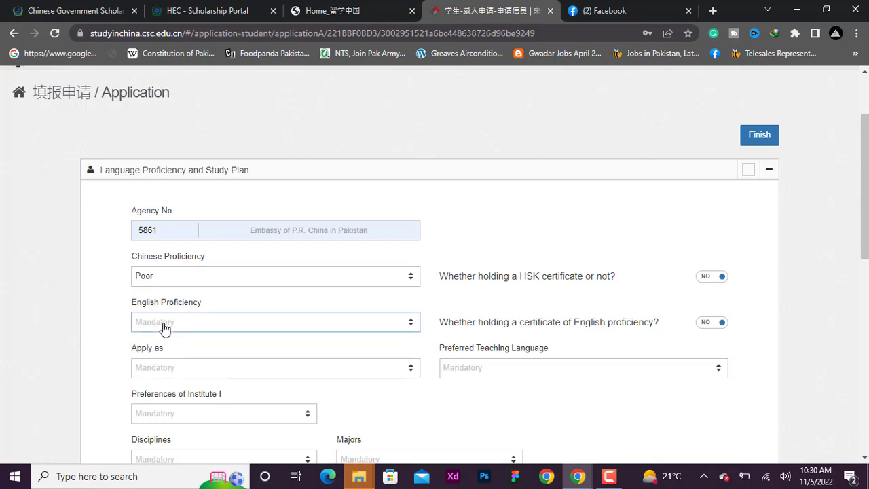
pyautogui.click(228, 327)
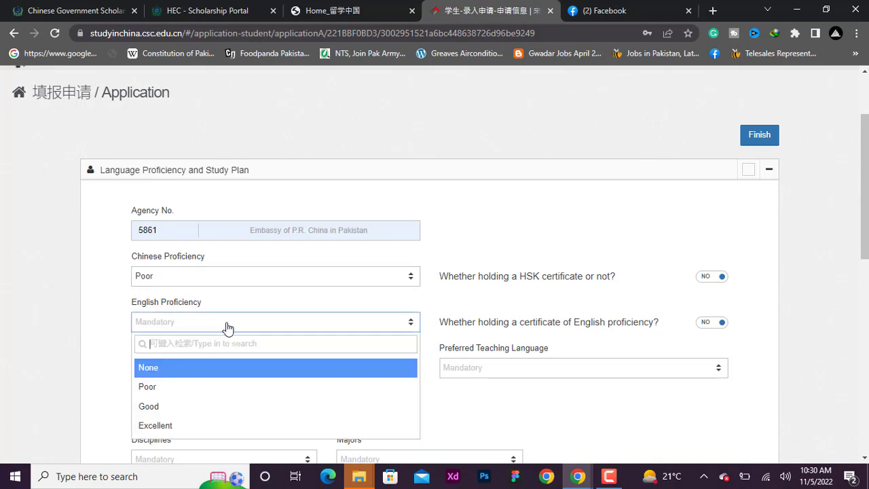
pyautogui.click(189, 426)
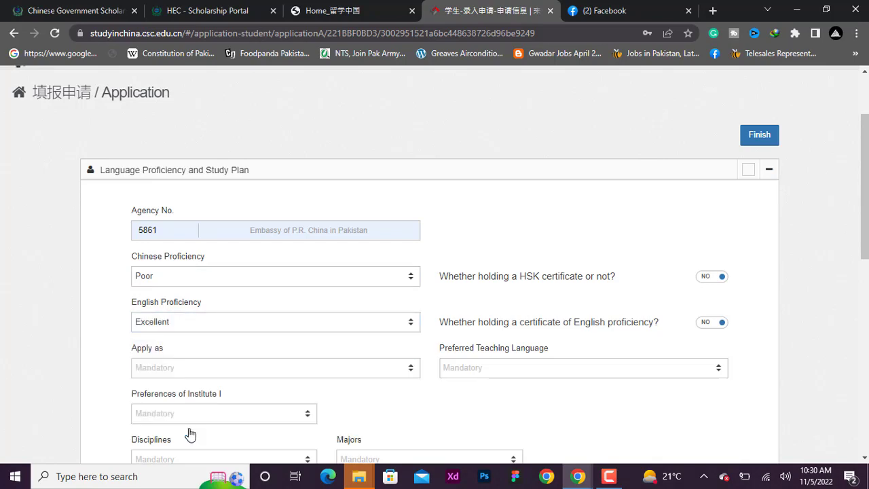
pyautogui.click(223, 373)
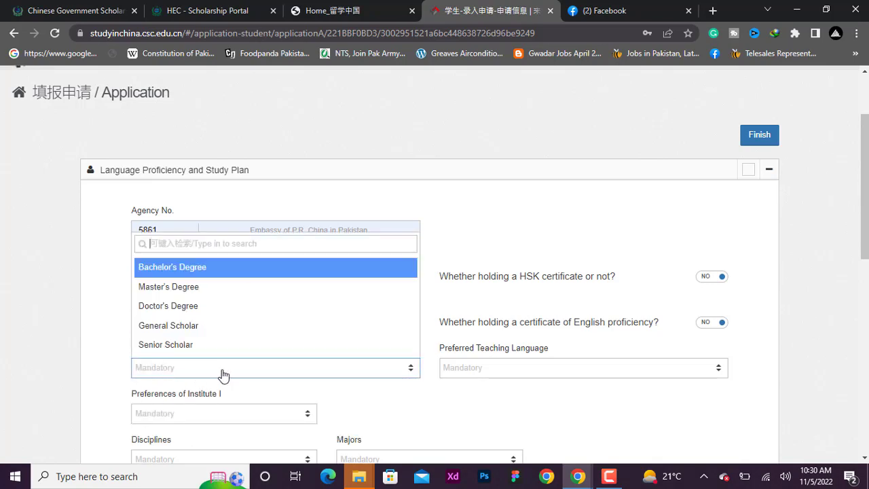
pyautogui.click(235, 271)
# Step: Choose Beihang University as the first institute preference
pyautogui.scroll(-2, 200, 289)
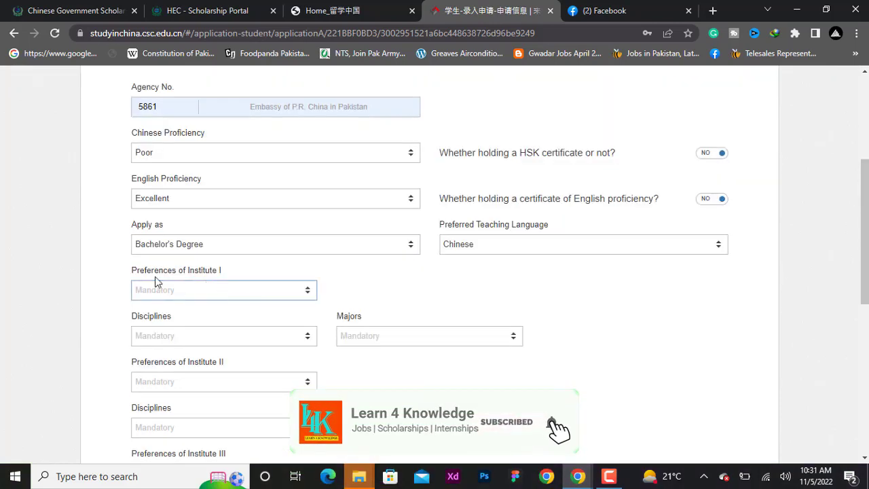
pyautogui.click(185, 292)
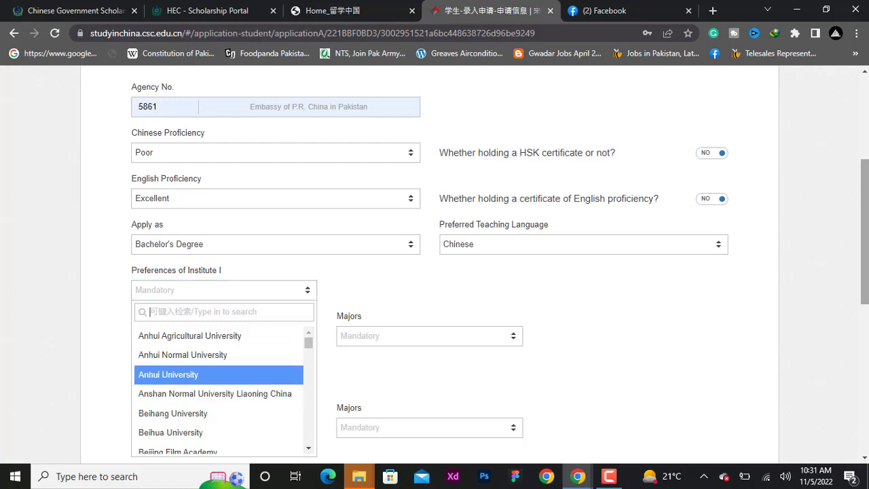
pyautogui.scroll(-2, 435, 264)
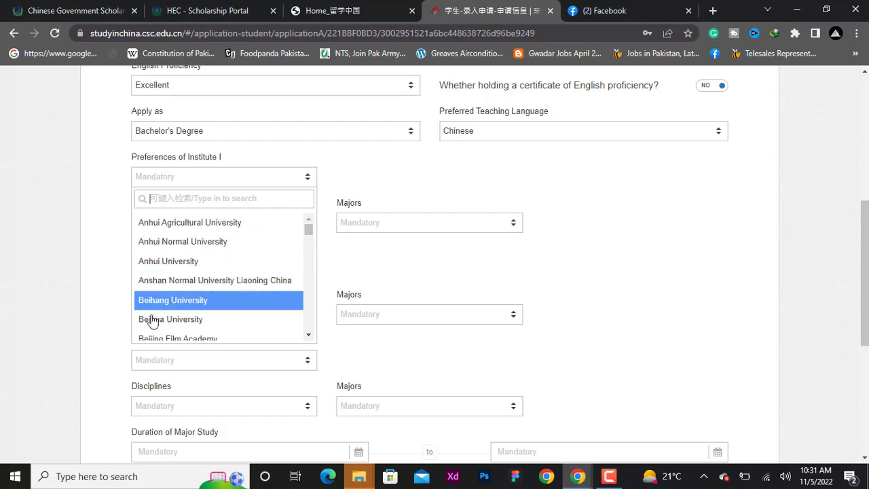
pyautogui.click(195, 305)
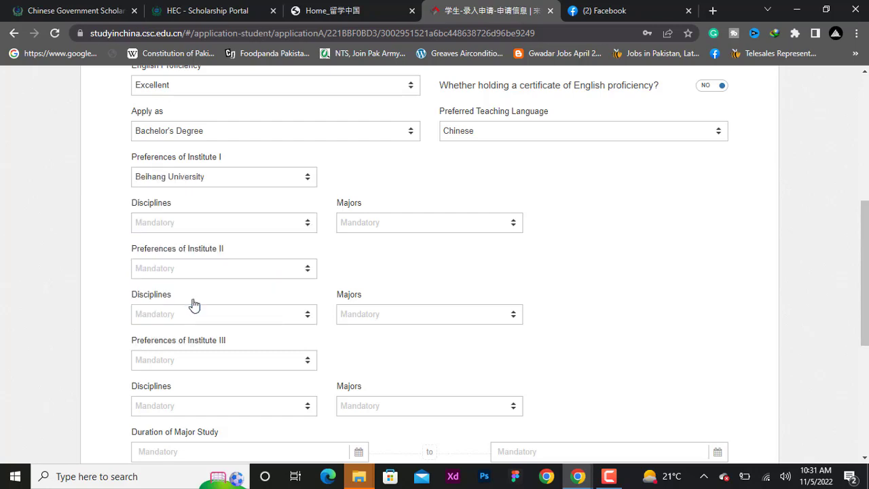
# Step: Check the undertaking text on the HEC Scholarship Portal and return to the Type A application form
pyautogui.click(231, 10)
pyautogui.moveTo(607, 232); pyautogui.dragTo(561, 272)
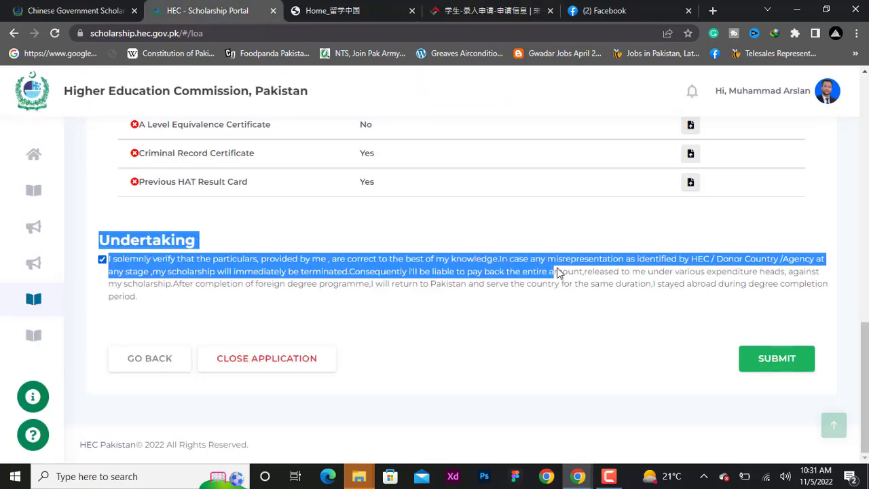
pyautogui.click(490, 236)
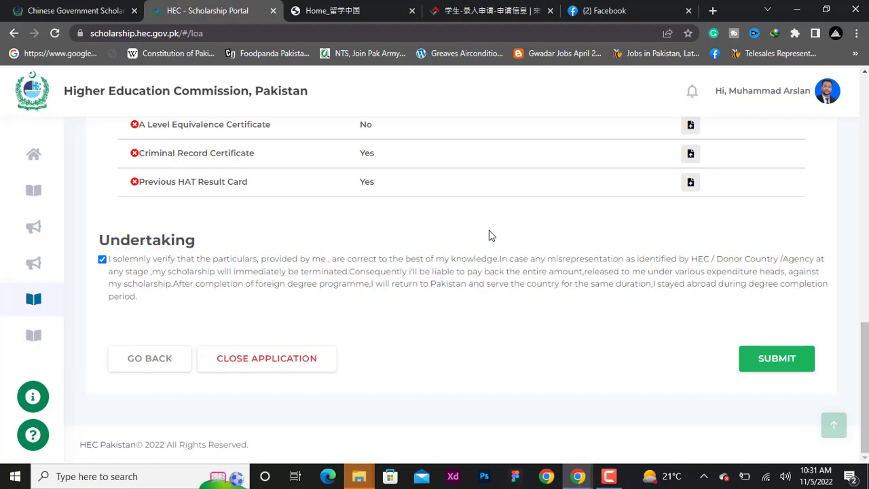
pyautogui.click(453, 12)
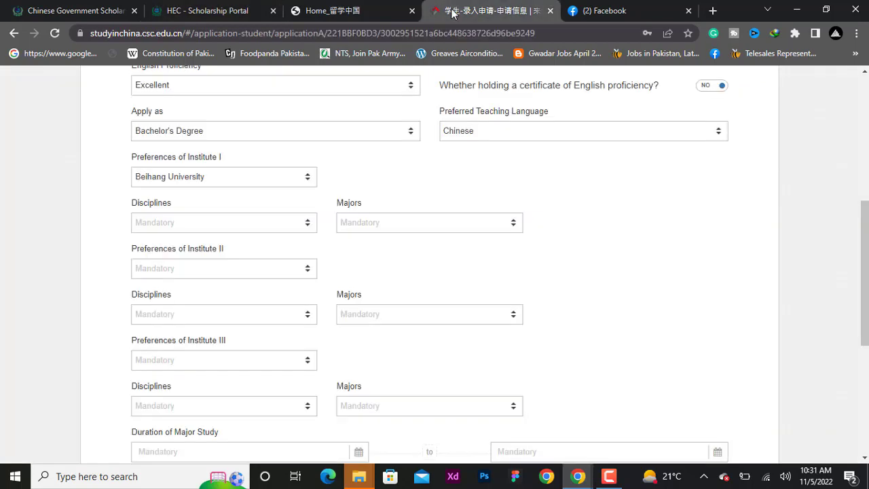
# Step: Set the first preference's discipline to Engineering and its major to Aircraft Control and Information Engineering
pyautogui.click(187, 231)
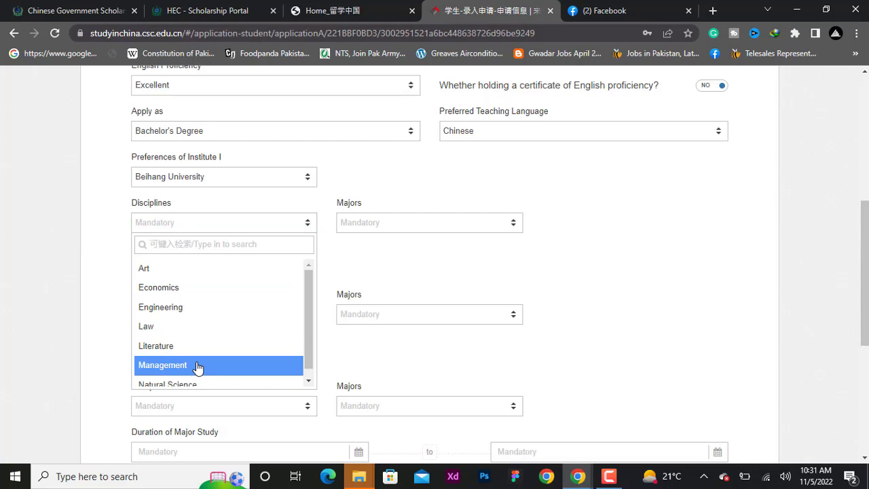
pyautogui.click(207, 314)
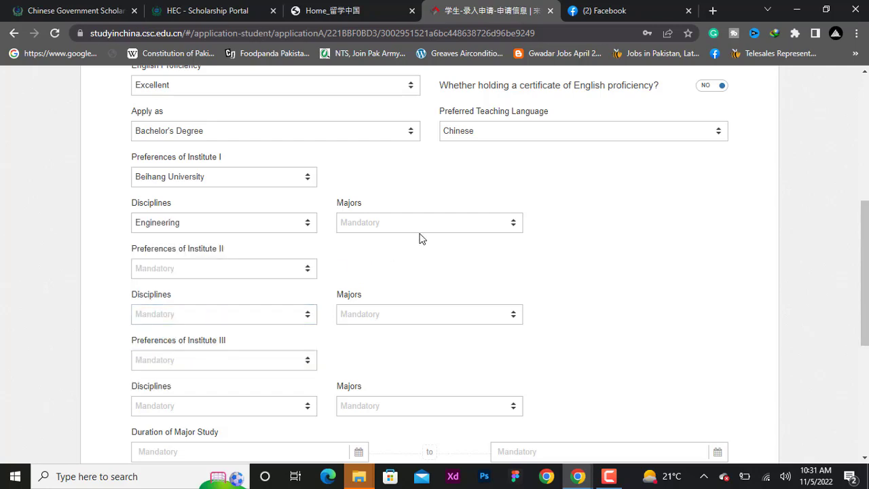
pyautogui.click(450, 231)
pyautogui.click(444, 303)
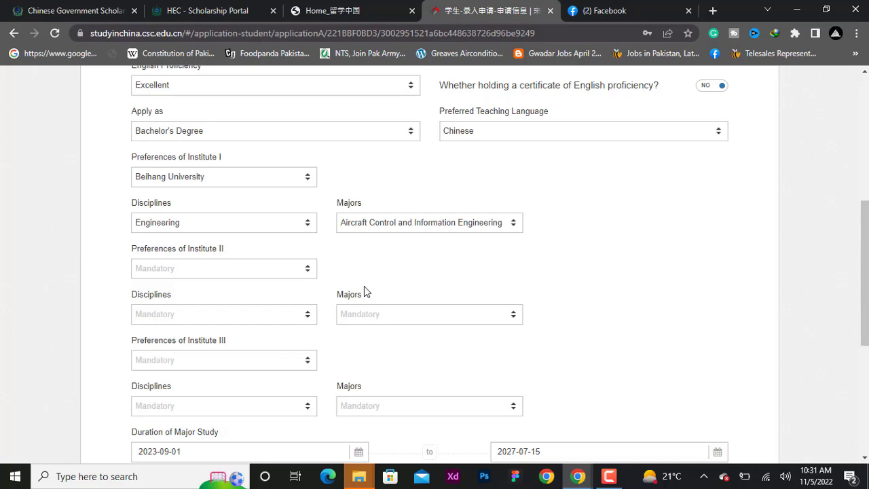
# Step: Choose Anhui University as the second institute preference and Beihang University as the third
pyautogui.scroll(-1, 364, 286)
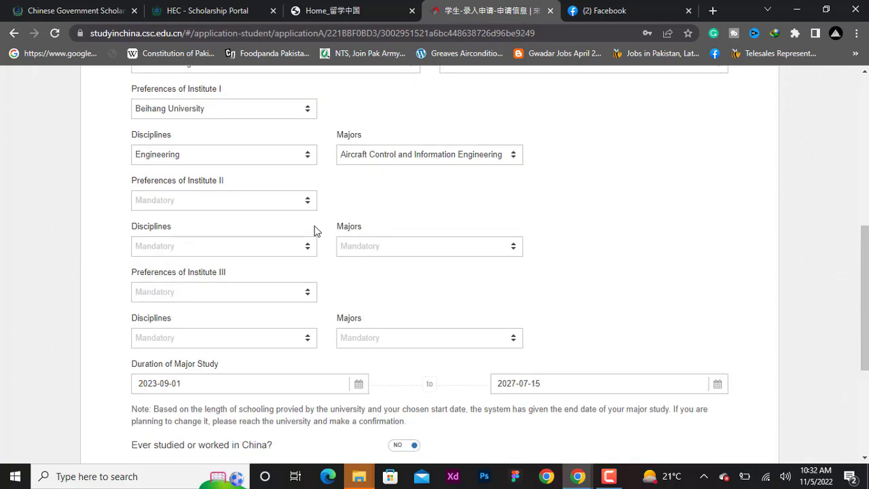
pyautogui.click(234, 208)
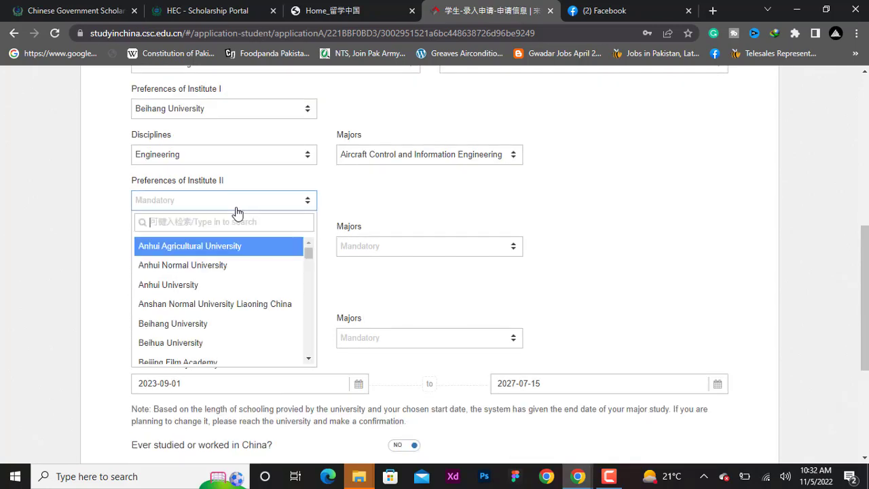
pyautogui.click(224, 286)
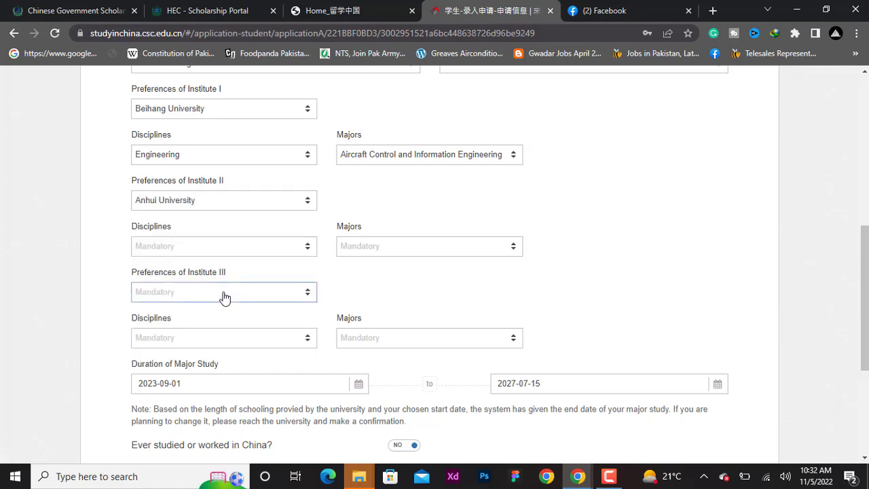
pyautogui.click(224, 299)
pyautogui.click(222, 414)
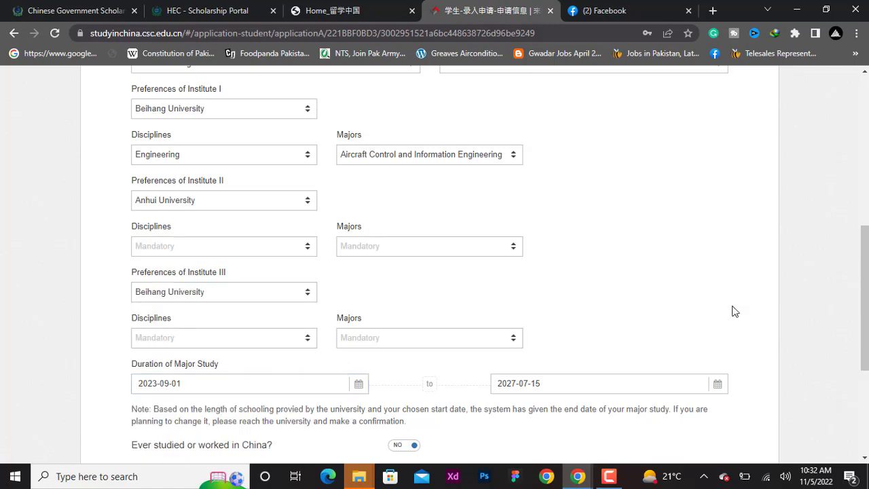
# Step: Review the duration of major study, leave the pre-admission letter option at No, and verify and save the Type A form
pyautogui.scroll(-2, 847, 286)
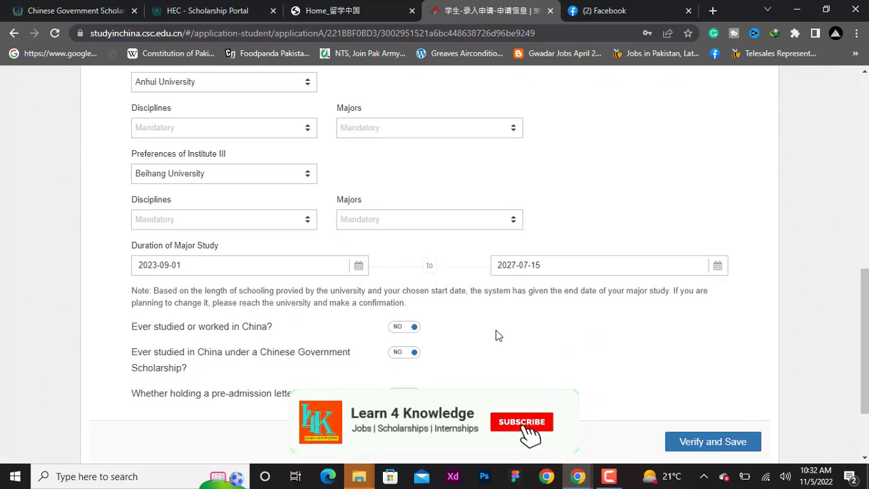
pyautogui.click(161, 266)
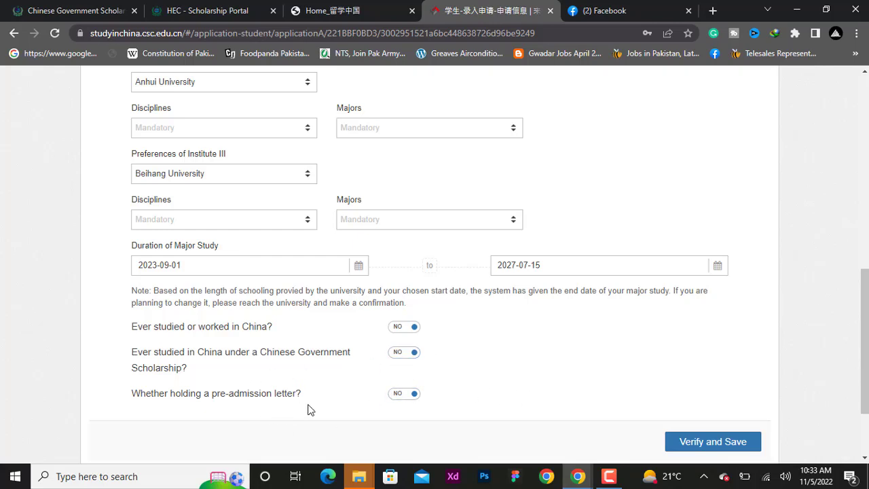
pyautogui.click(406, 395)
pyautogui.click(406, 394)
pyautogui.click(713, 442)
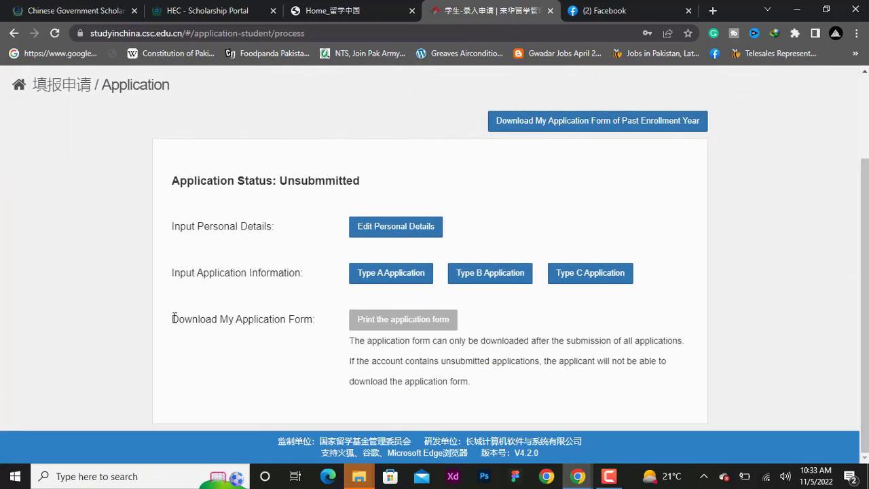
# Step: Check the application form download section on the CSC portal and the undertaking and submission area on the HEC Scholarship Portal
pyautogui.moveTo(174, 317); pyautogui.dragTo(324, 324)
pyautogui.click(324, 324)
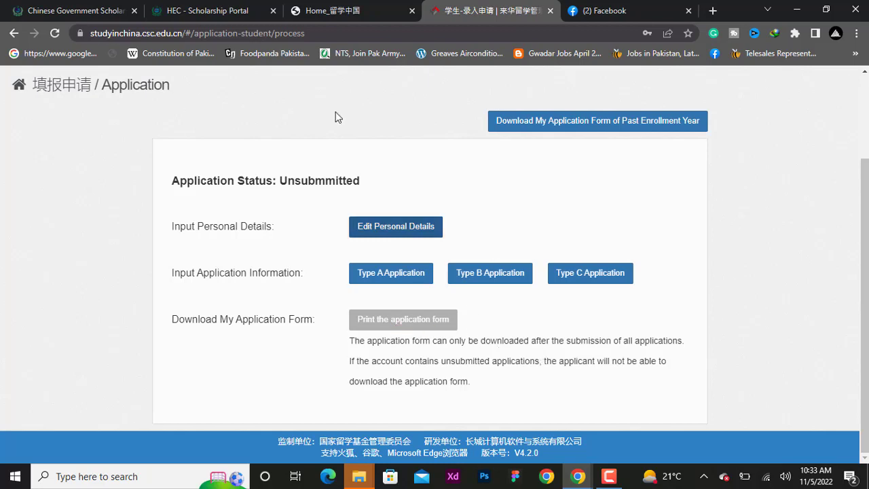
pyautogui.click(233, 15)
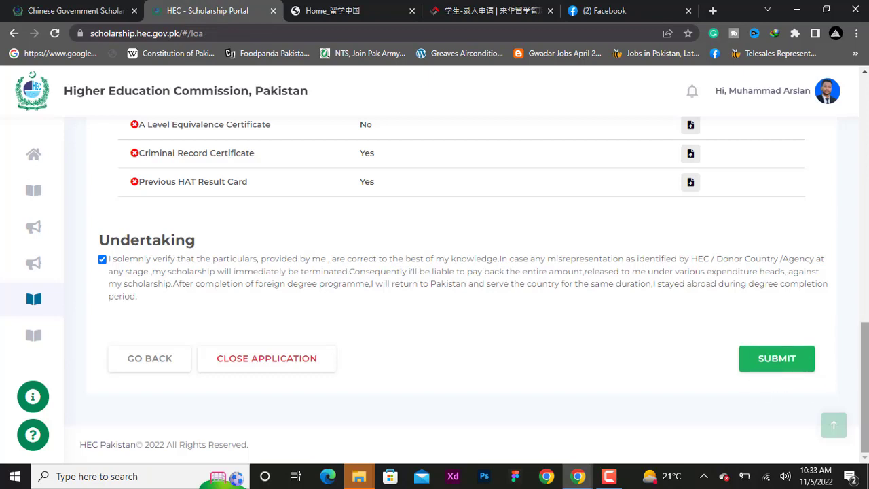
pyautogui.scroll(1, 865, 380)
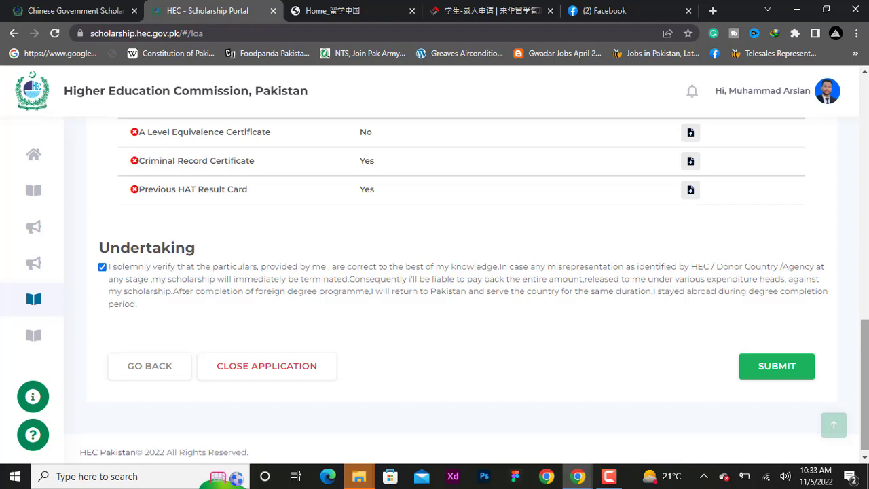
# Step: Read the submission requirements and the hard-copy note on the HEC How to Apply page
pyautogui.click(88, 11)
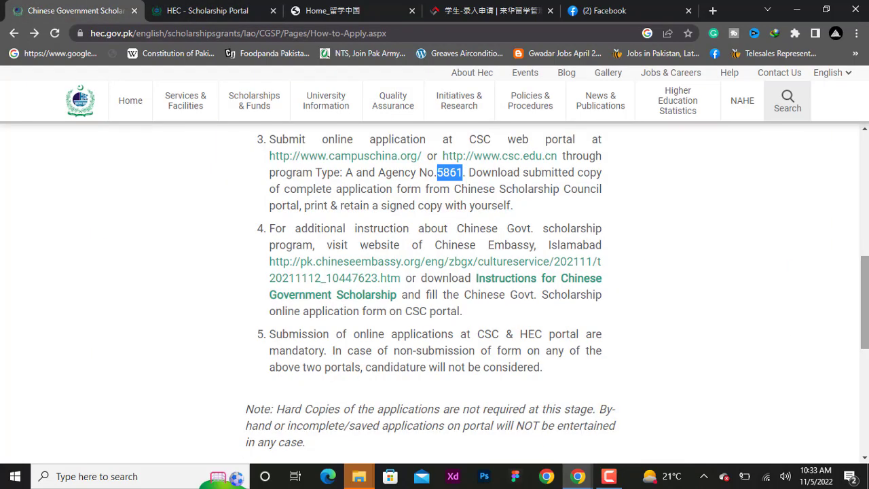
pyautogui.scroll(-1, 861, 335)
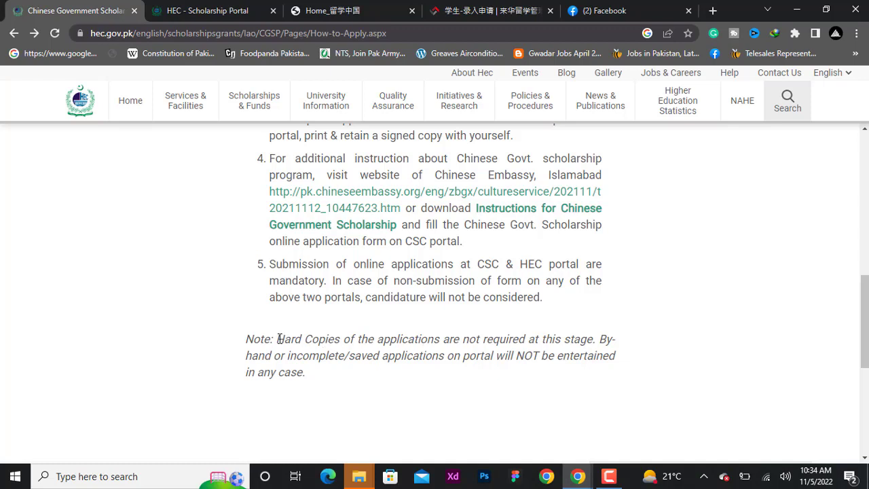
pyautogui.moveTo(285, 339); pyautogui.dragTo(276, 339)
pyautogui.moveTo(367, 331); pyautogui.dragTo(569, 318)
pyautogui.click(569, 318)
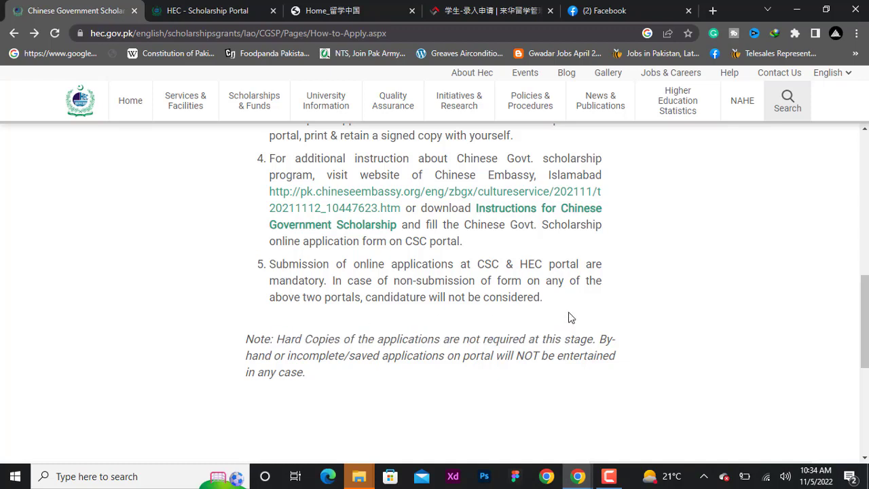